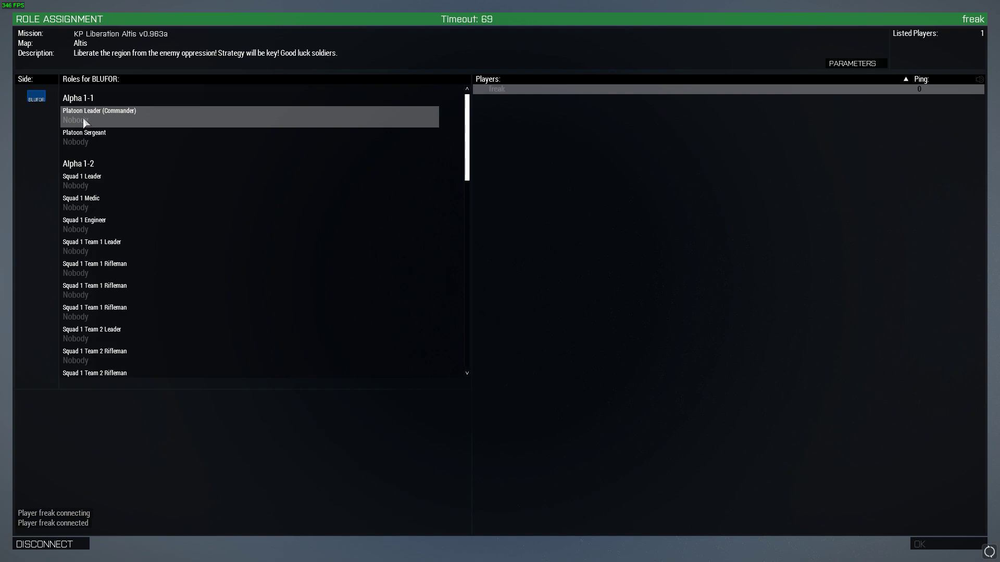
- Take the BLUFOR Platoon Leader (Commander) role and continue into the KP Liberation Altis mission
double_click(86, 122)
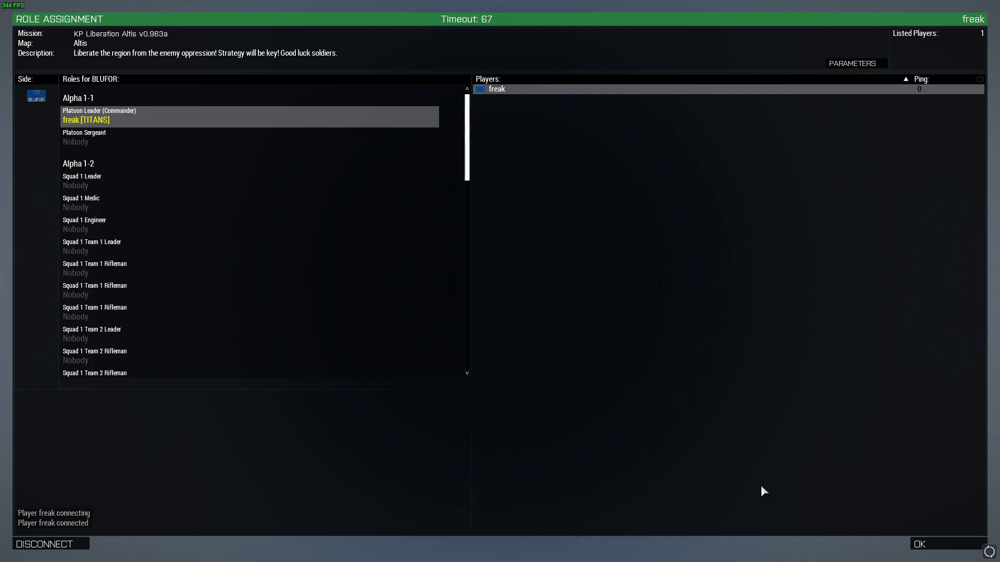
click(931, 545)
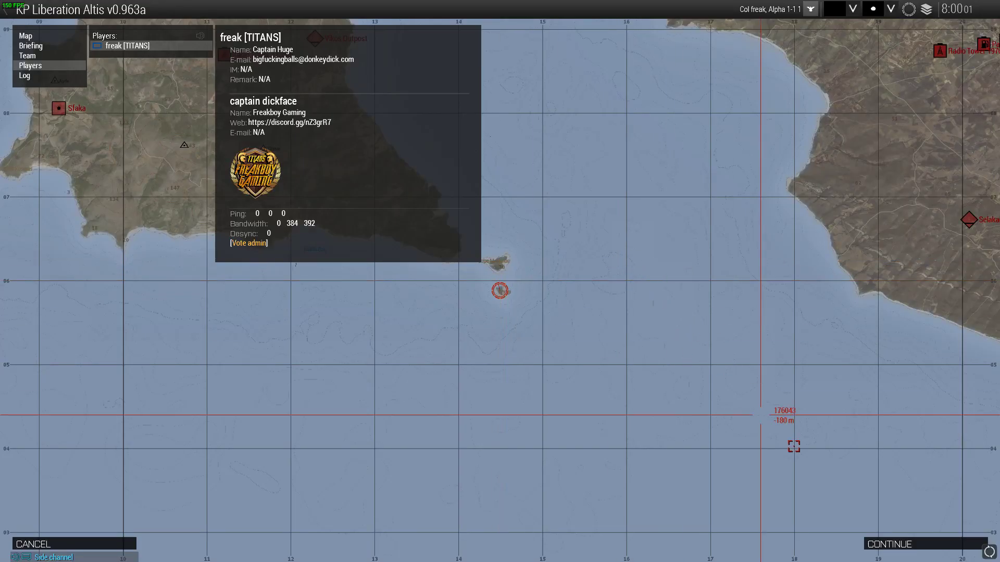
click(908, 545)
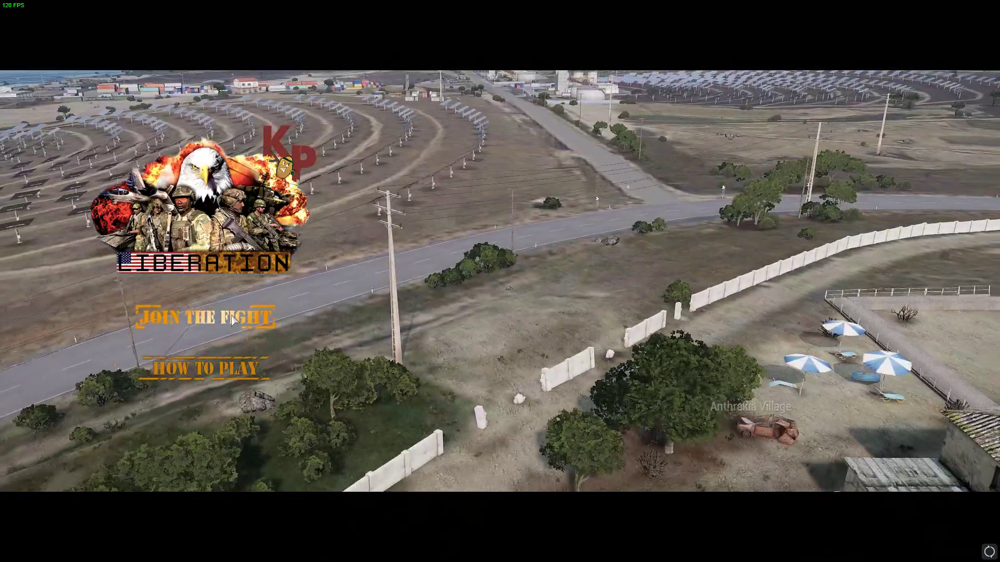
- Join the fight, dismiss the missing-entry error and deploy at Operation Base
click(233, 320)
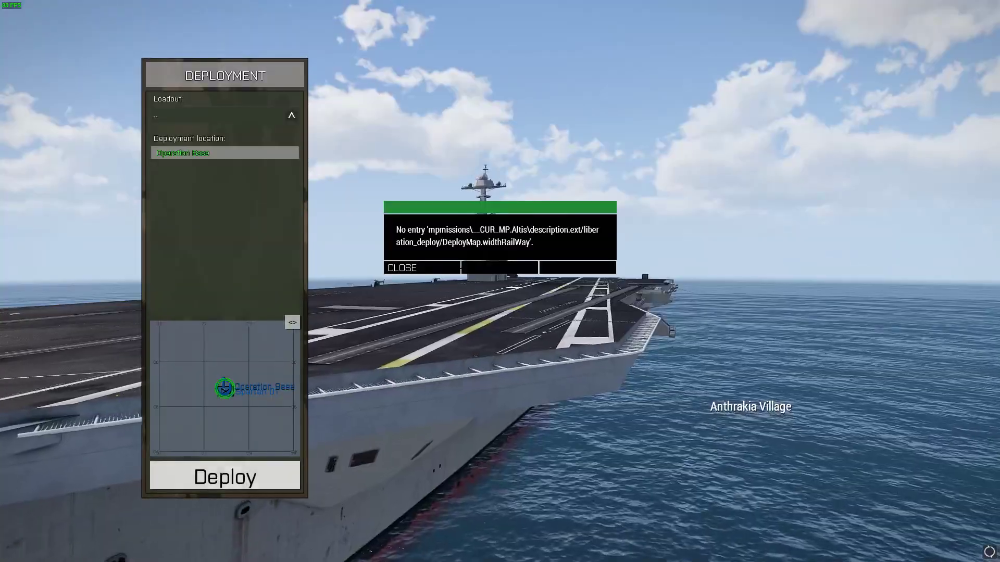
click(401, 267)
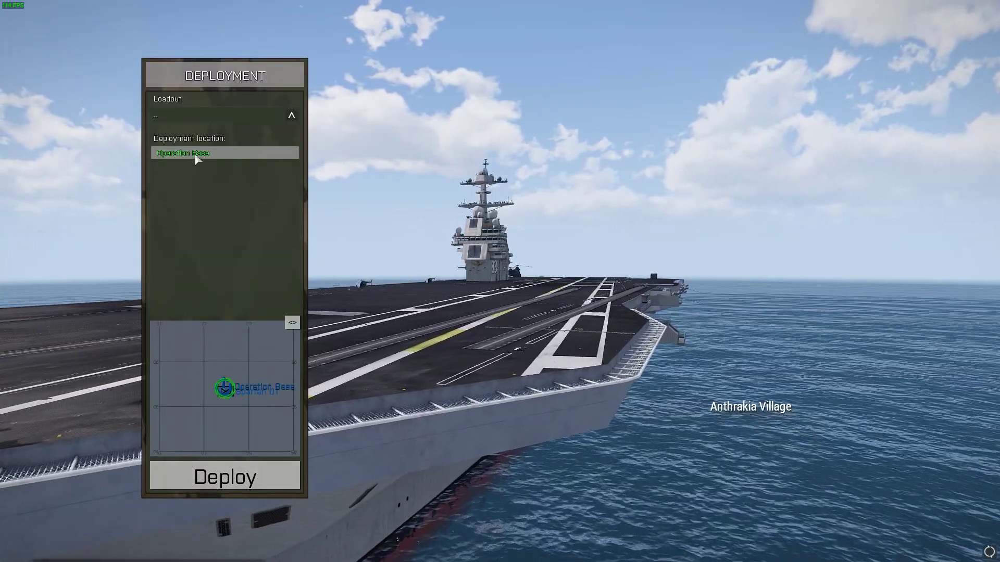
double_click(193, 154)
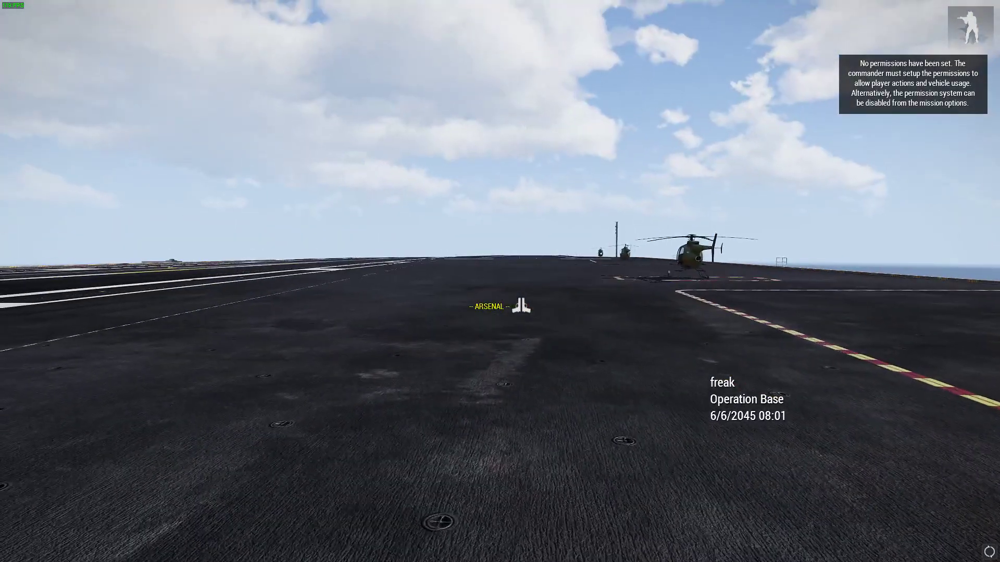
- Open the Zeus interface and examine which units, groups, modules, markers and favourites are available to create
key(y)
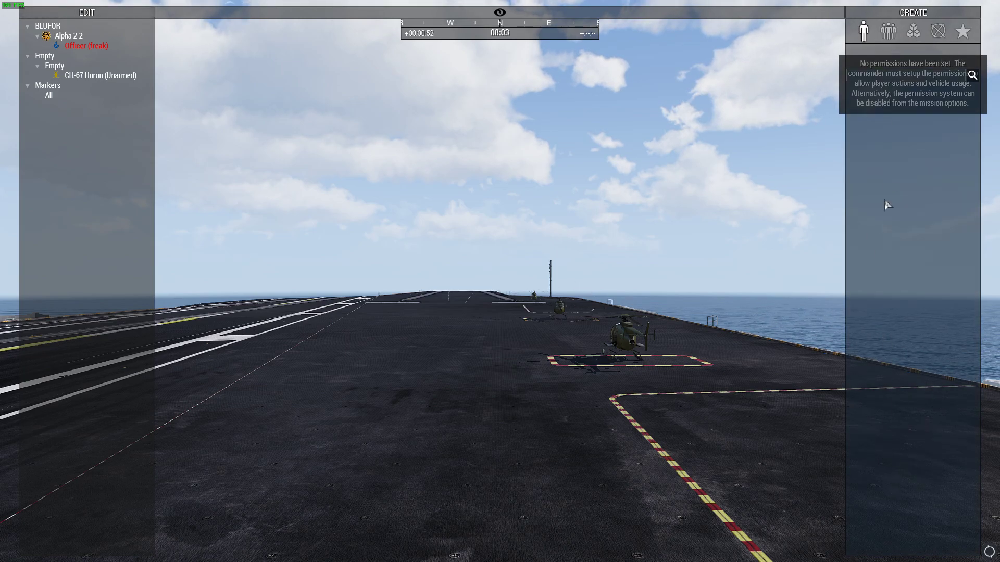
click(937, 33)
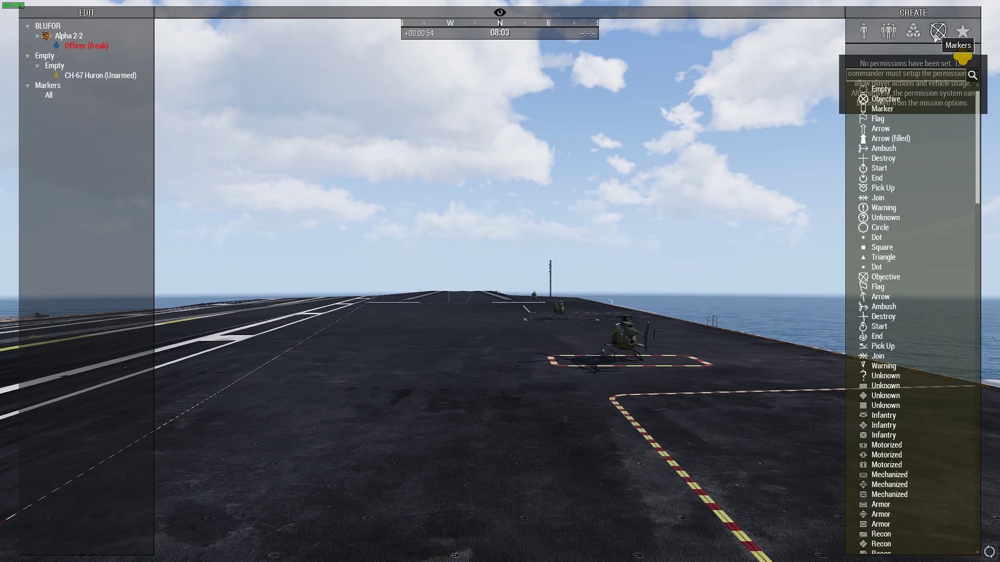
scroll(892, 440, down, 5)
scroll(903, 337, up, 5)
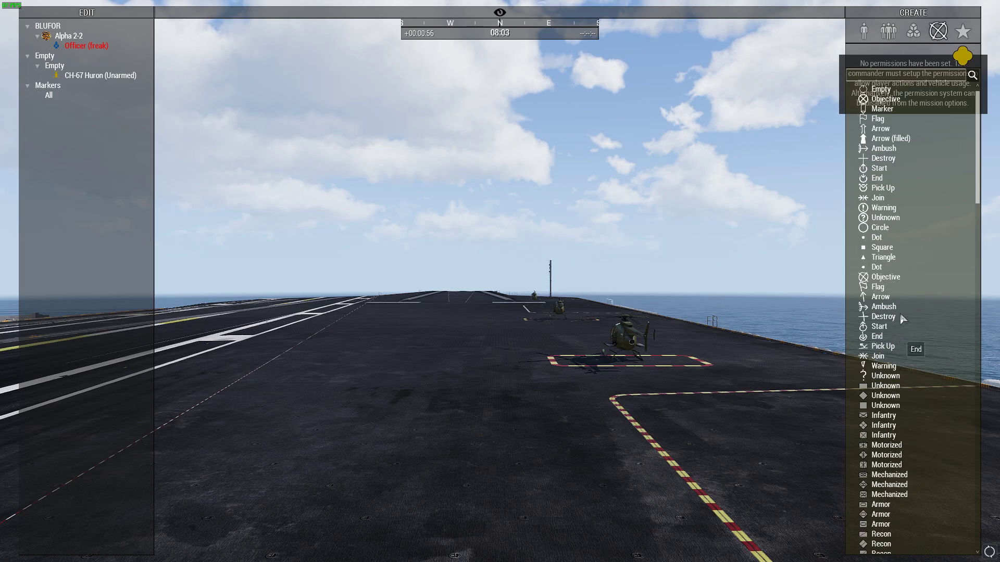
click(962, 33)
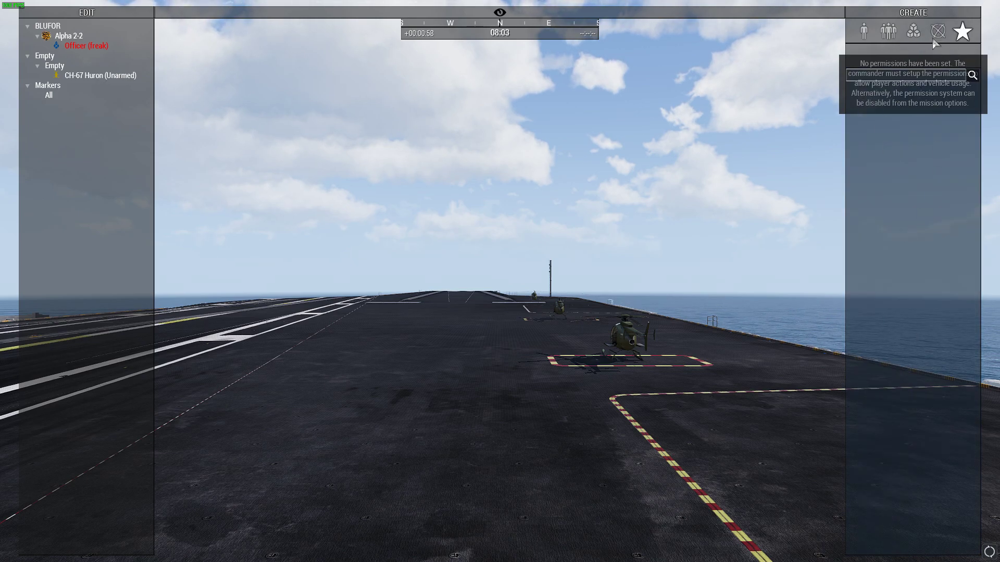
click(910, 40)
click(878, 43)
click(863, 32)
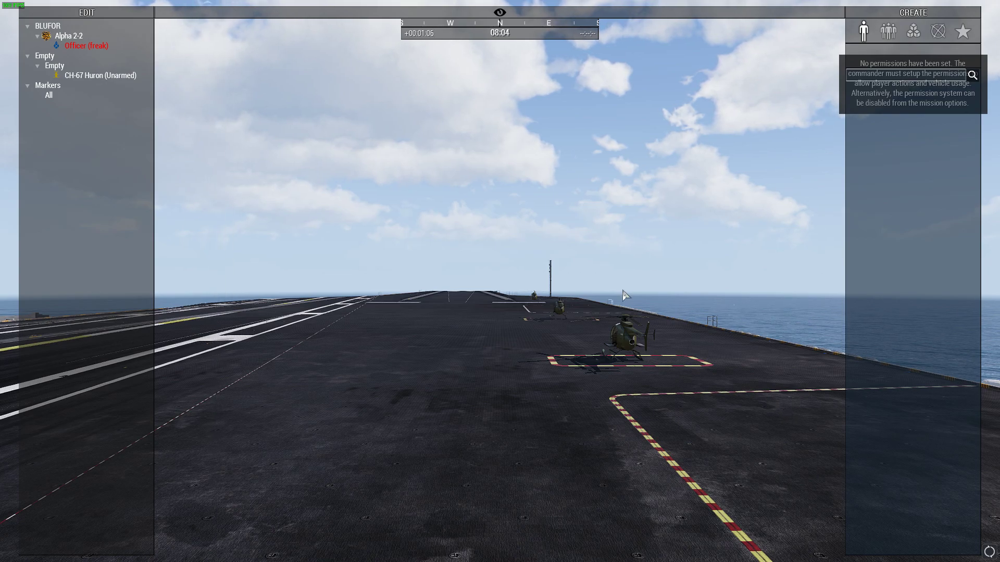
- Abort the mission, confirming the return to the lobby, and disconnect from the server
key(Escape)
click(154, 522)
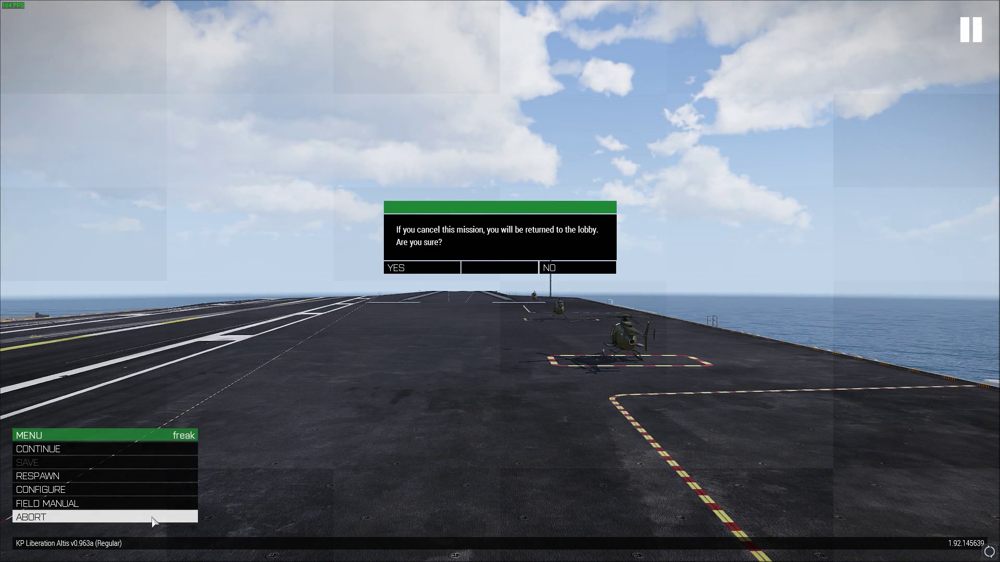
click(422, 267)
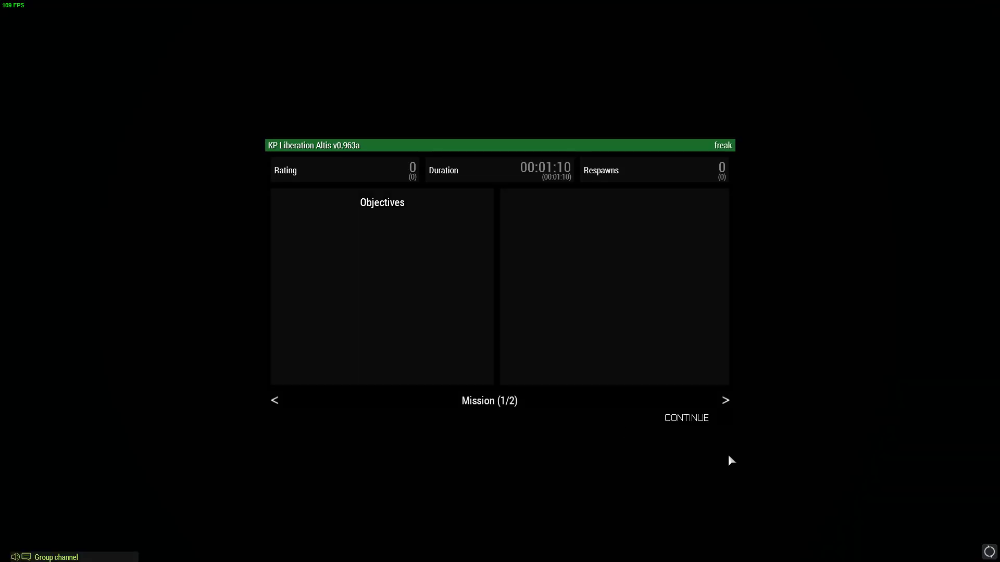
click(697, 418)
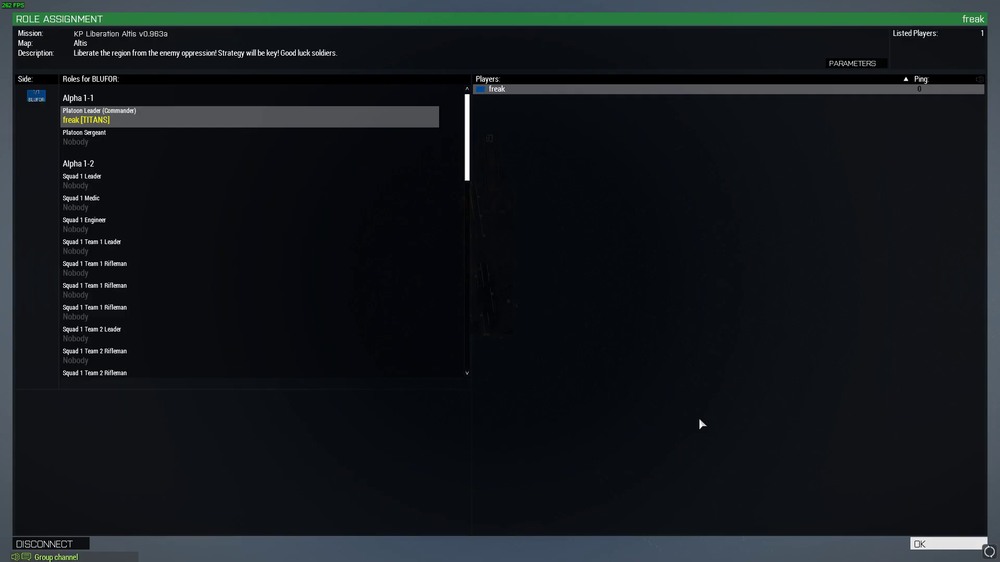
click(58, 544)
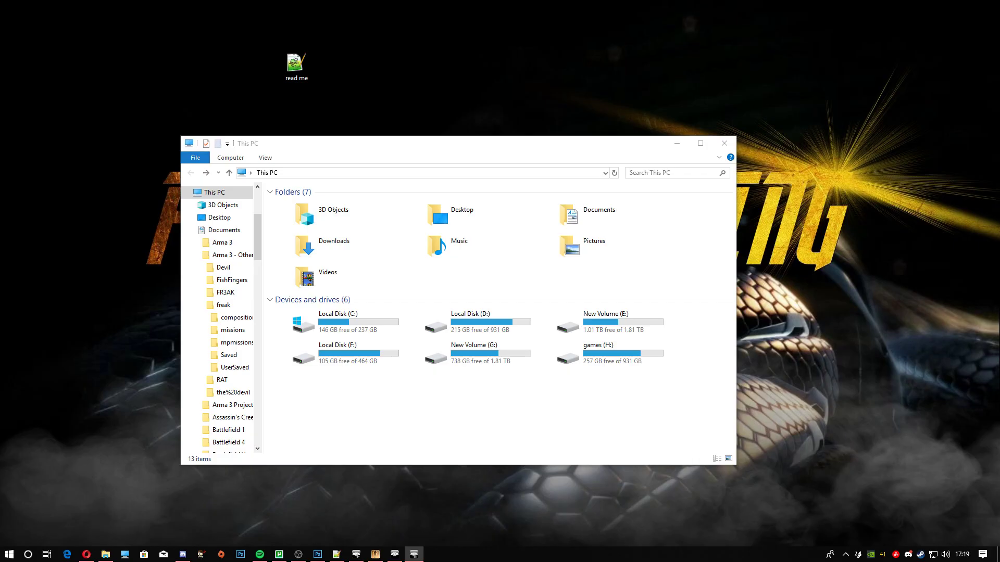
- Shut down the dedicated server by closing the Arma 3 Console window
drag(292, 44, 243, 44)
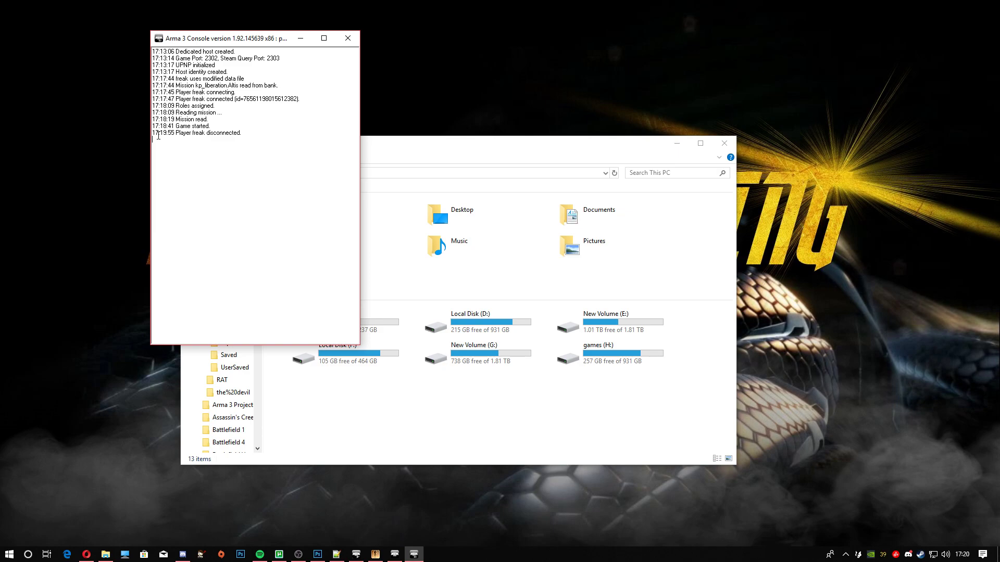
click(347, 38)
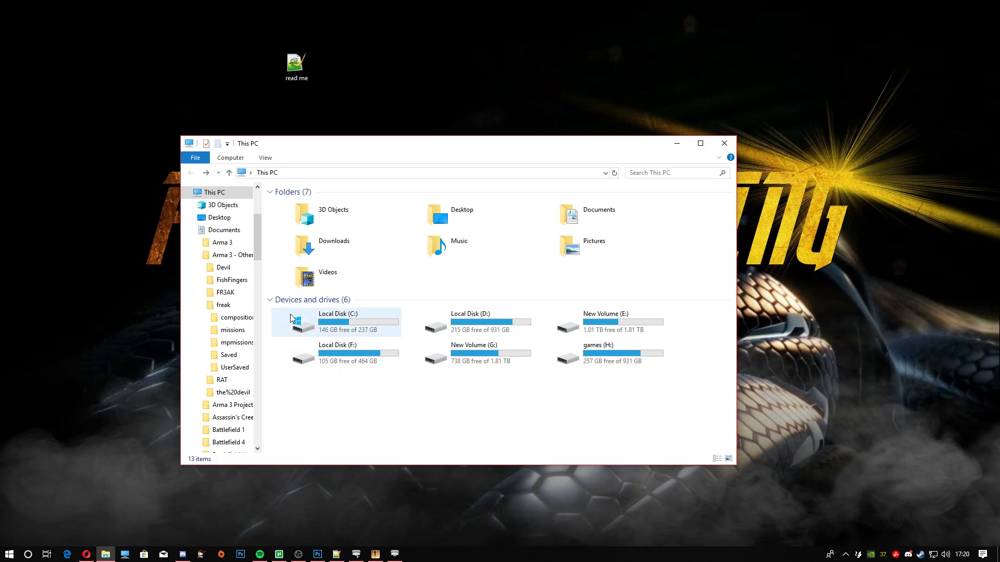
- Open the server's missions folder at C:\arma3server\steamapps\common\Arma 3 Server\mpmissions
double_click(330, 320)
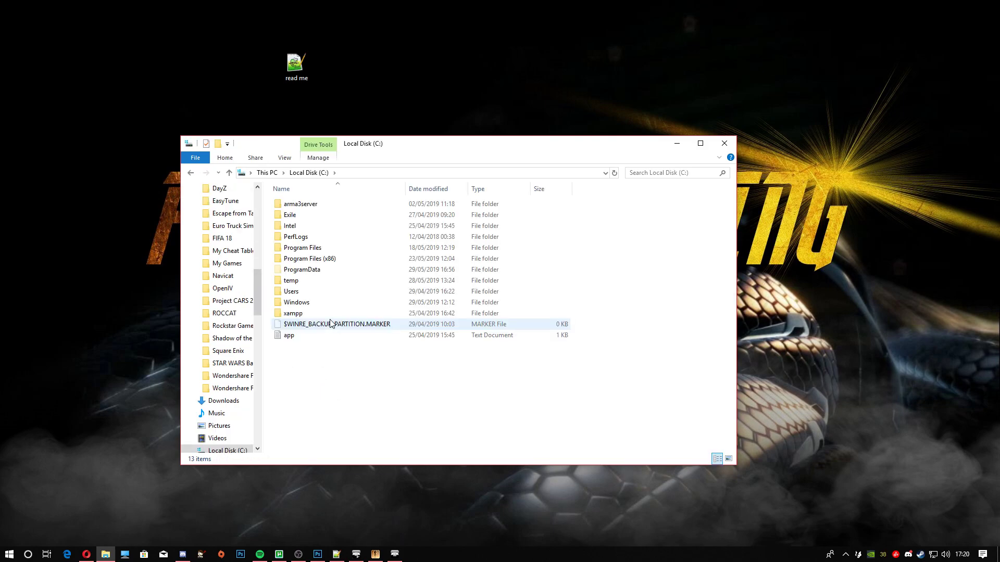
double_click(305, 206)
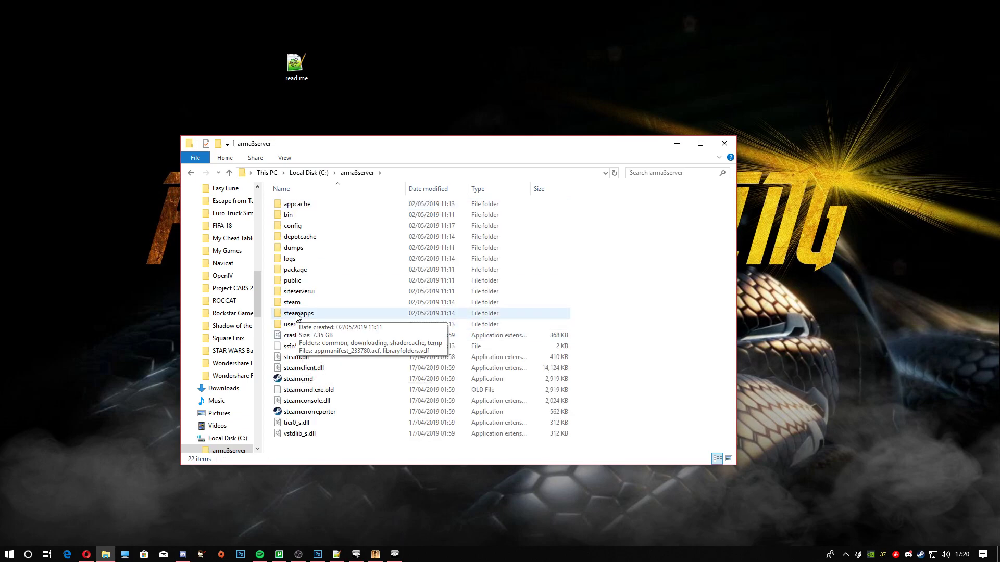
double_click(297, 315)
double_click(298, 205)
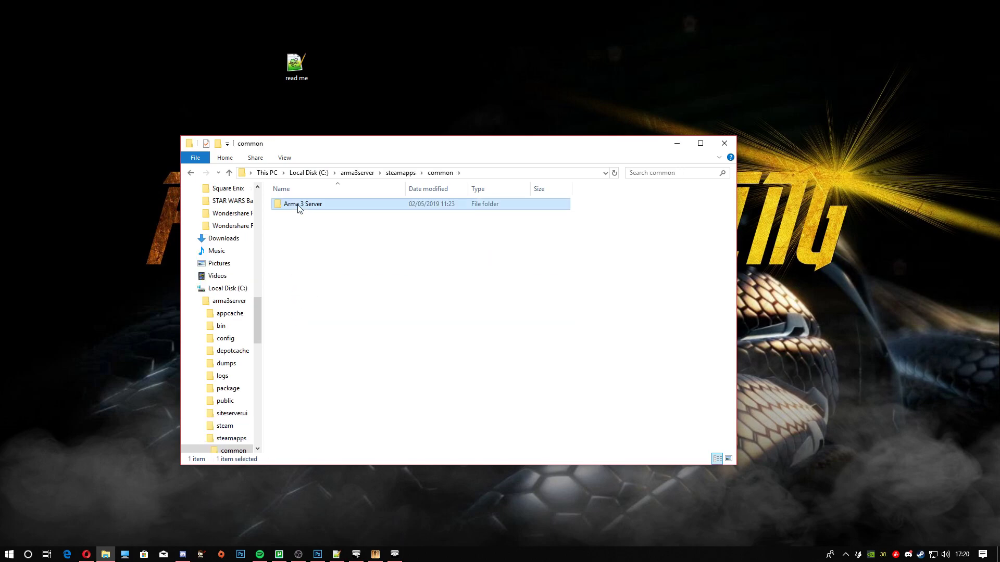
double_click(298, 205)
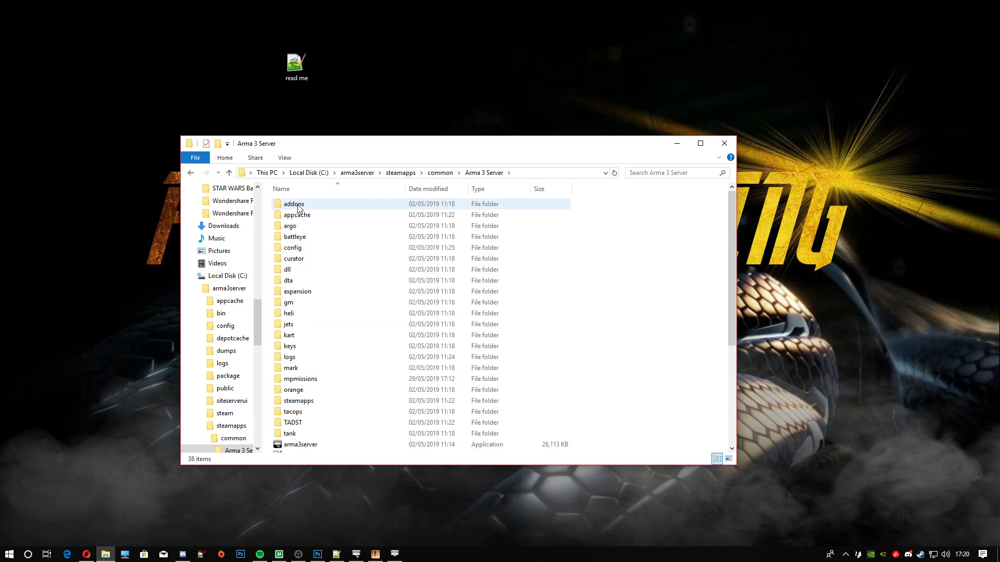
double_click(306, 382)
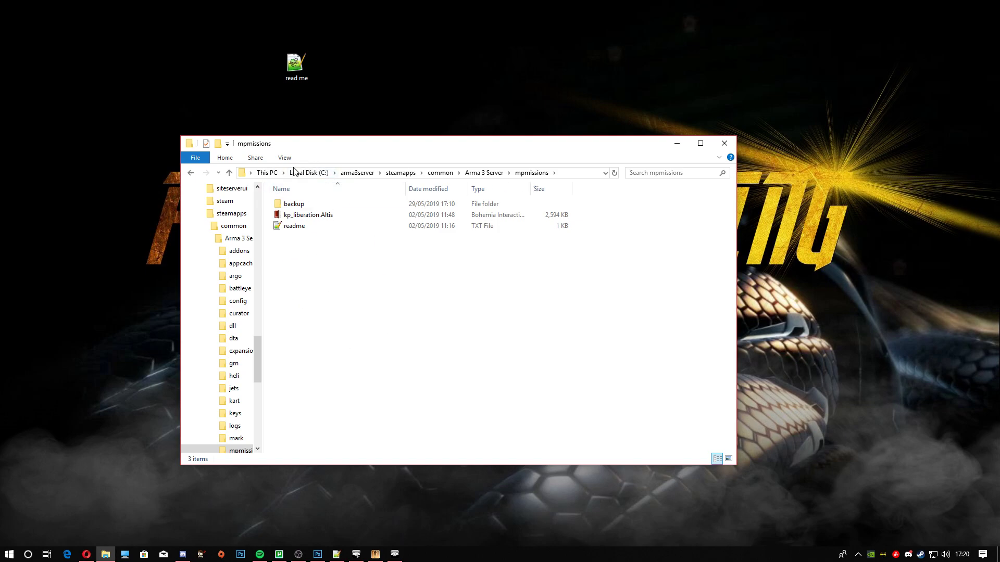
- Extract the kp_liberation.Altis PBO with PBO Manager into its own kp_liberation.Altis folder
right_click(308, 219)
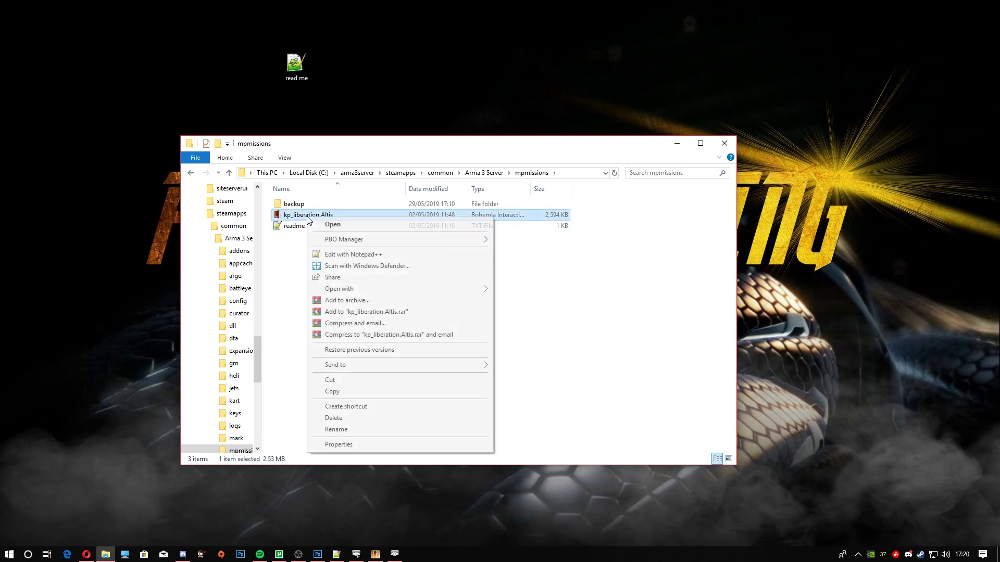
mouse_move(454, 240)
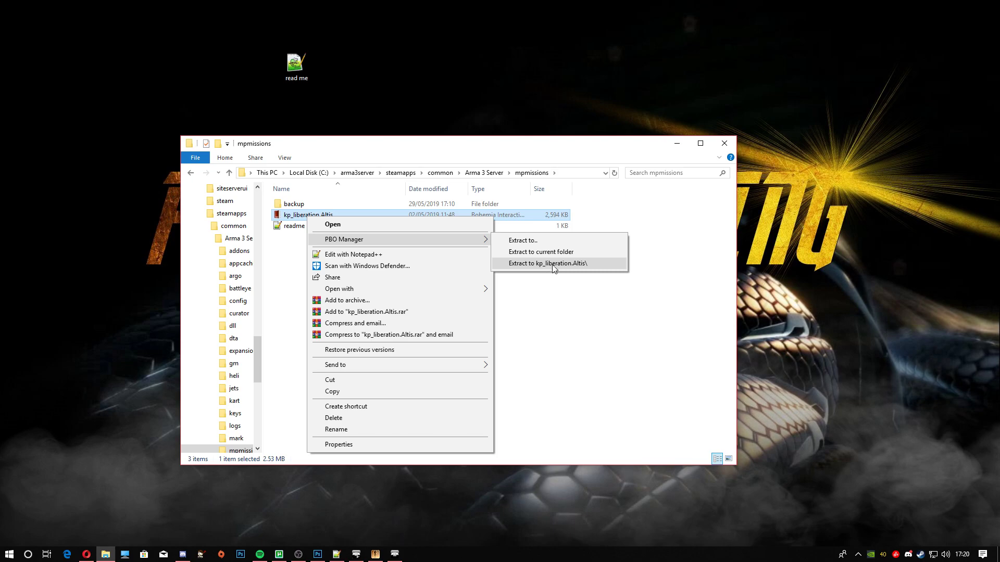
click(574, 267)
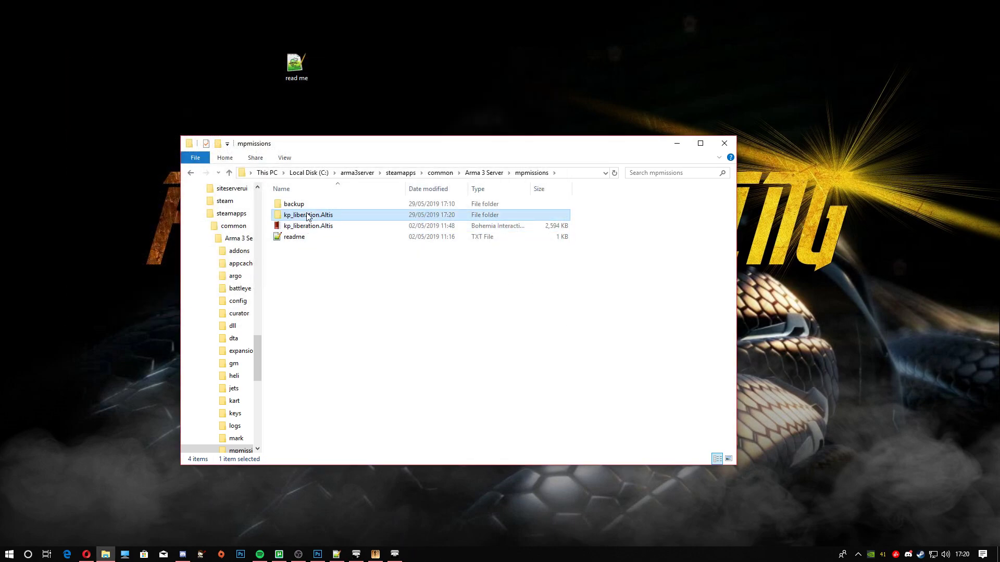
- Copy the mission SQM file from the extracted kp_liberation.Altis folder
double_click(308, 216)
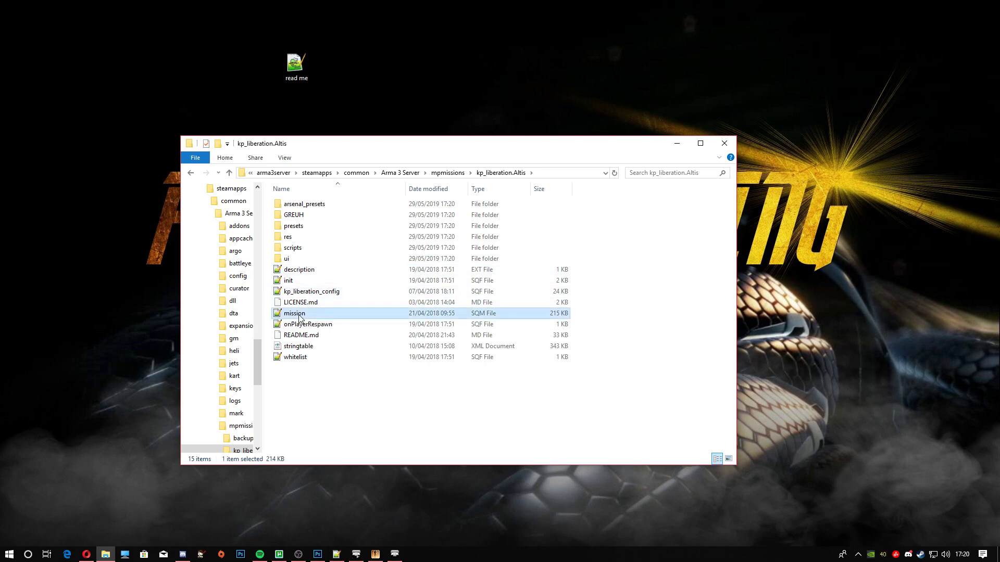
right_click(300, 315)
click(327, 471)
- In a second file window, open the player profile's mpmissions folder under Documents, Arma 3 - Other Profiles
click(125, 554)
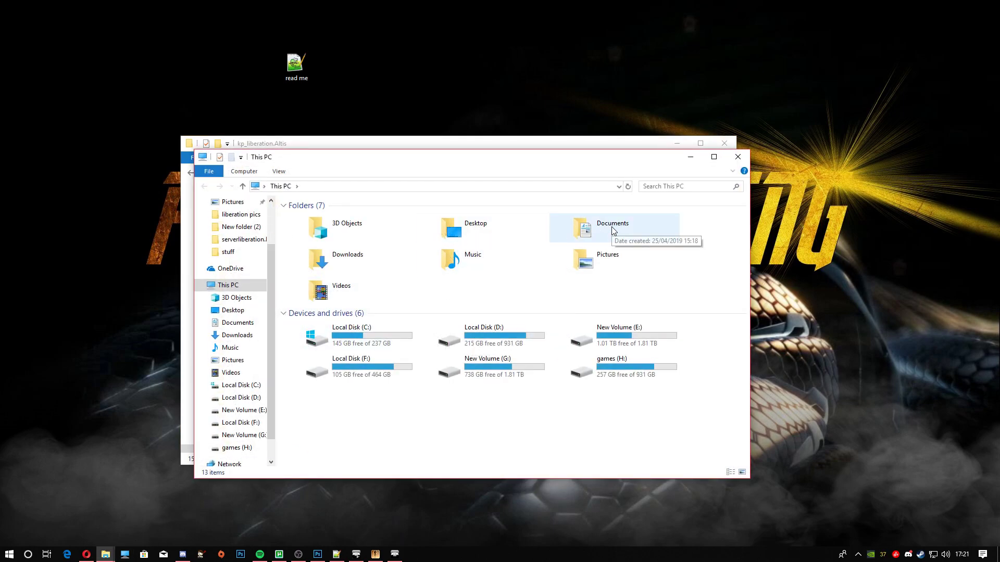
double_click(612, 234)
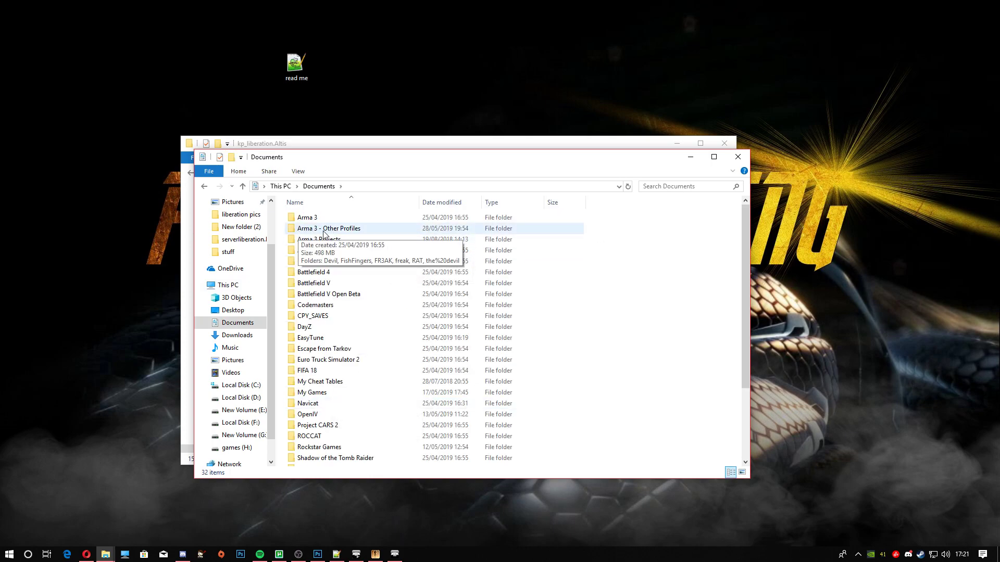
double_click(335, 231)
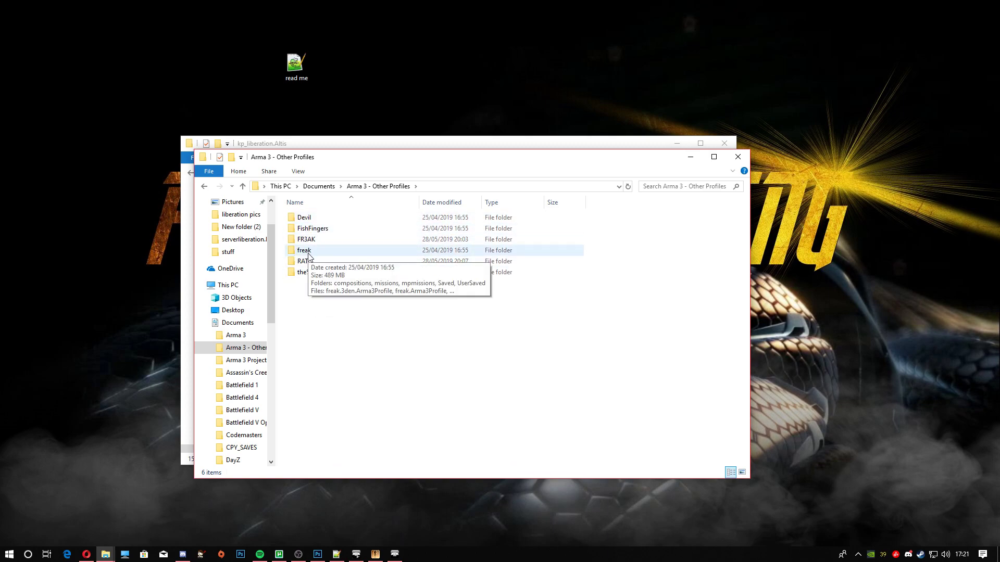
double_click(307, 253)
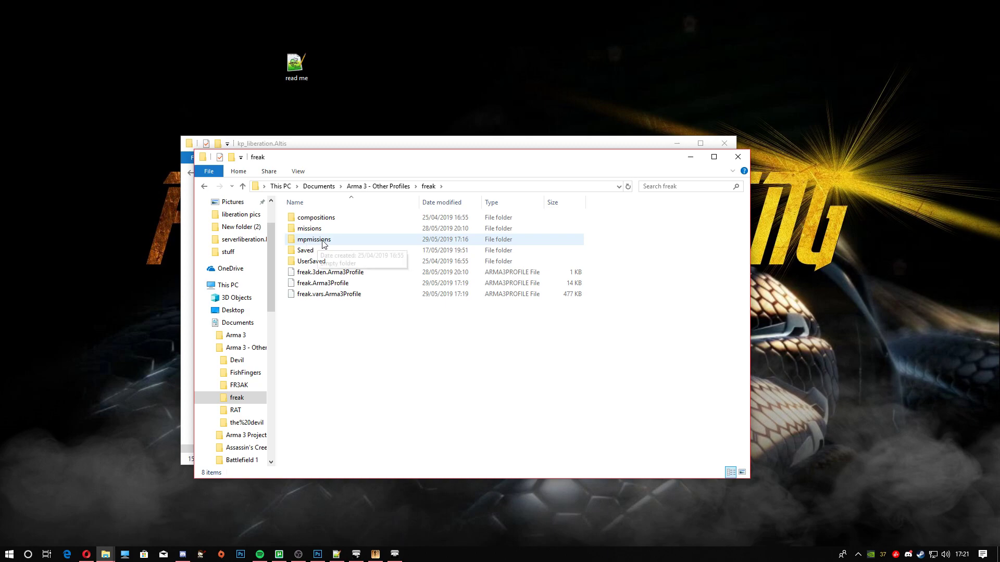
double_click(322, 241)
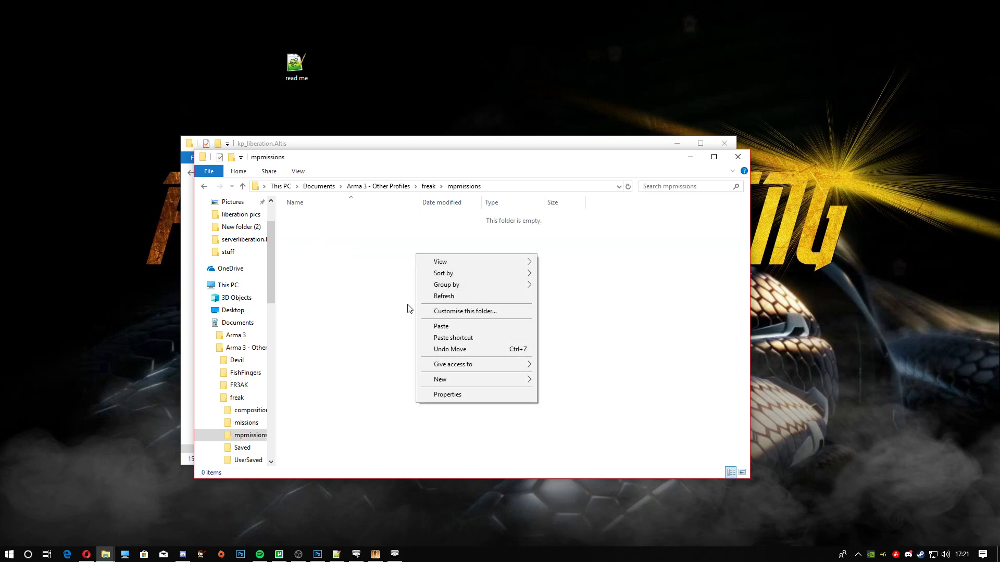
- Create a new folder named lib.altis in the profile's mpmissions folder
mouse_move(478, 380)
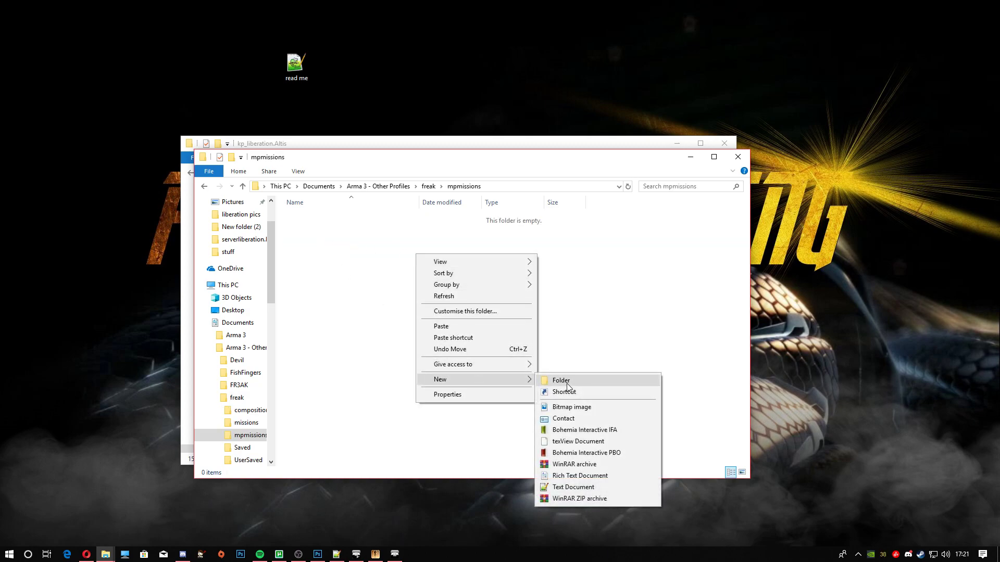
click(569, 381)
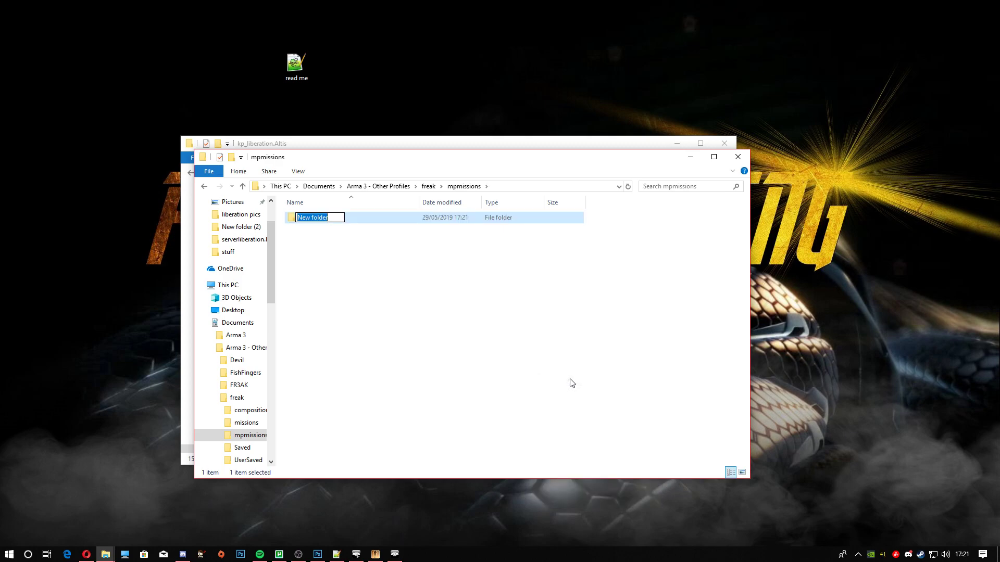
key(BackSpace)
text(lib.altis)
key(Return)
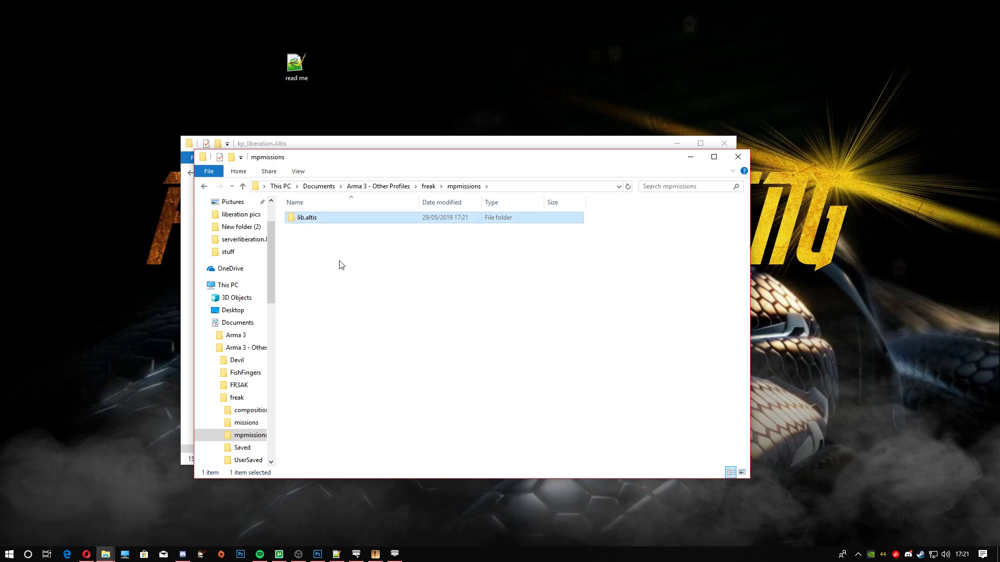
- Paste the copied mission SQM file into the new lib.altis folder
double_click(307, 219)
right_click(371, 284)
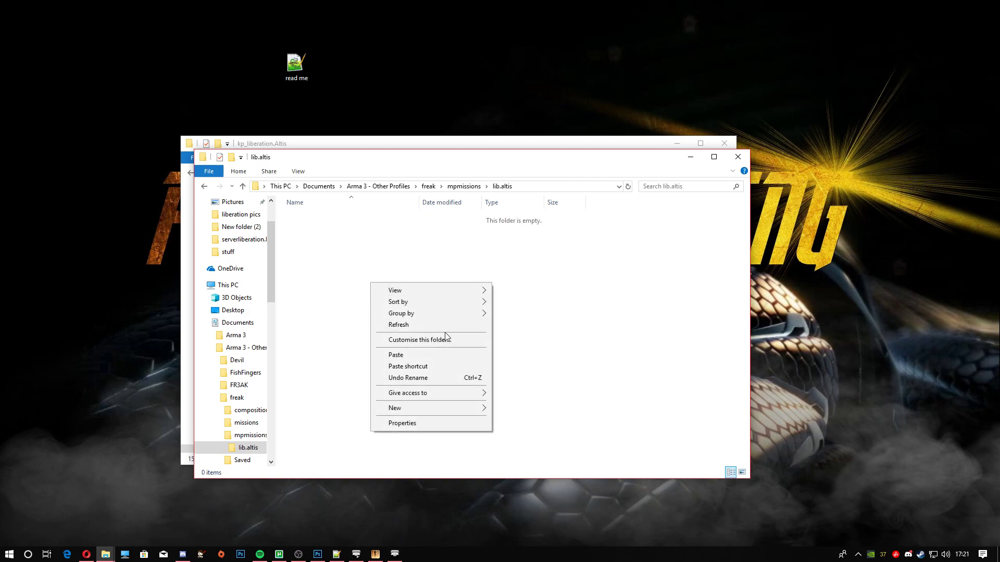
click(407, 353)
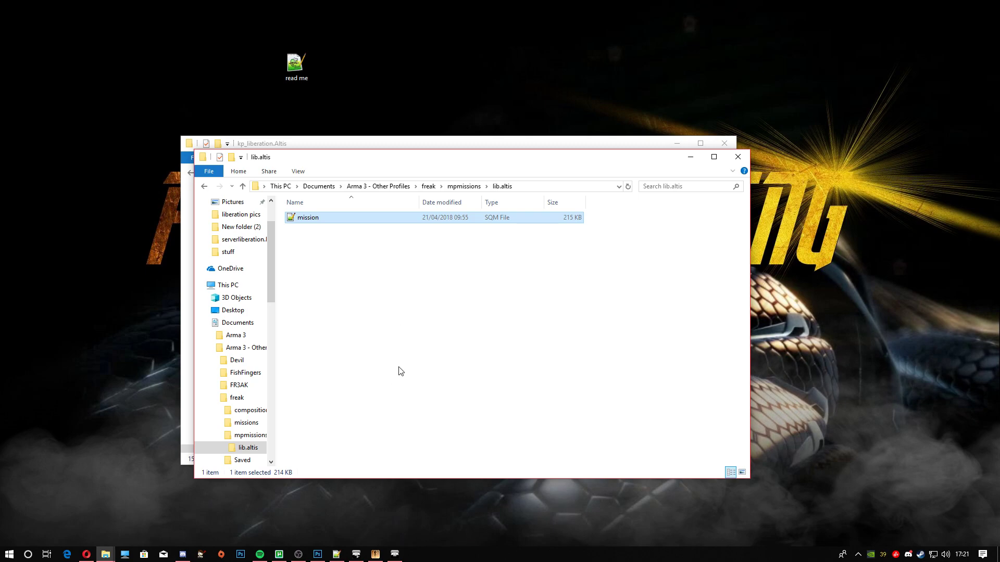
- Switch to Arma 3, leave the server browser and open the Editor
mouse_move(395, 555)
click(394, 555)
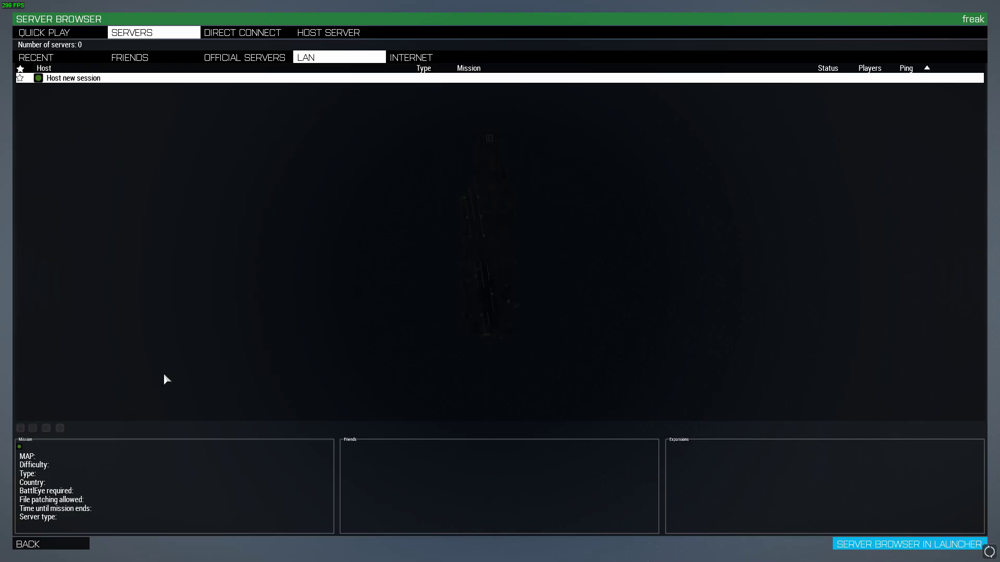
click(72, 545)
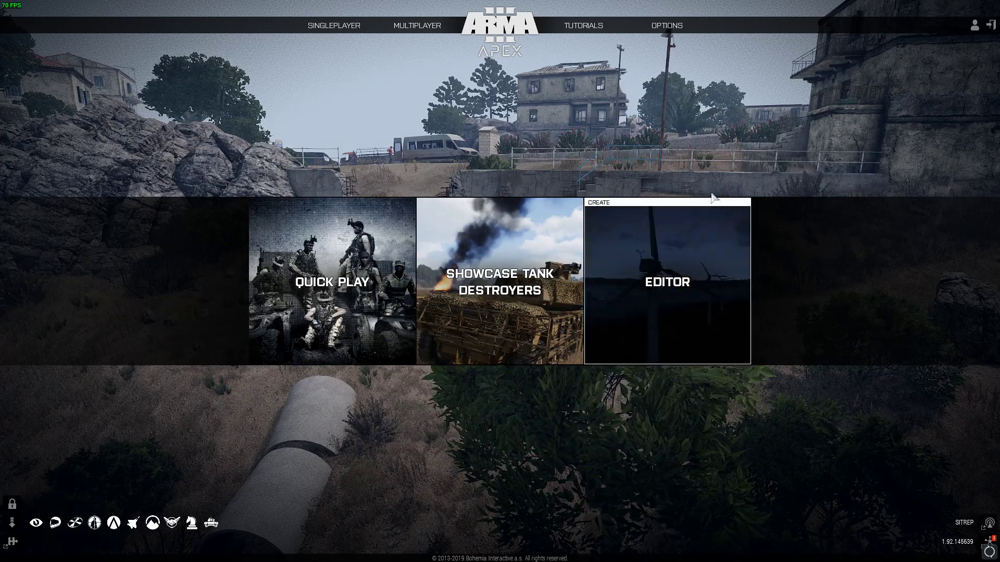
click(679, 295)
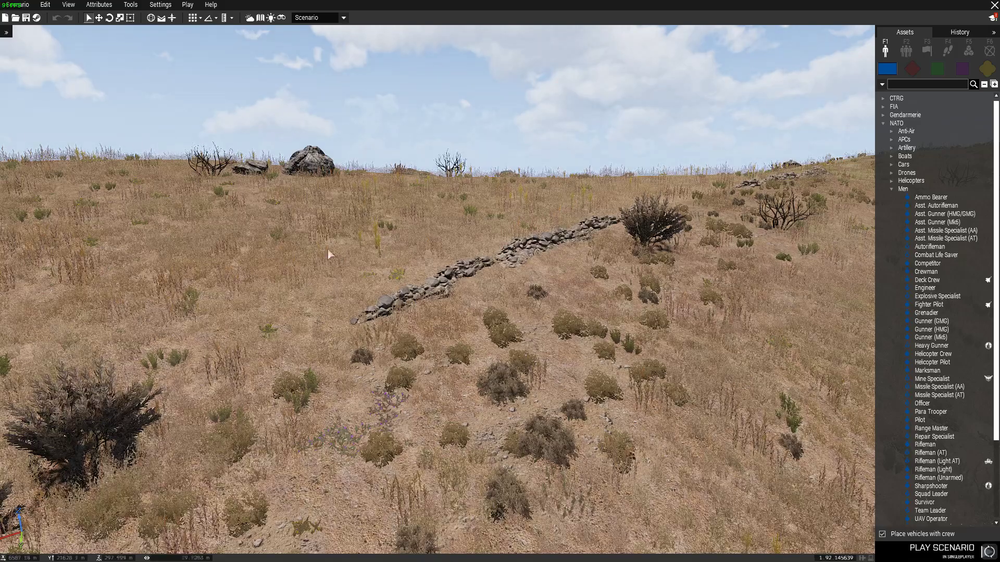
- Open the lib mission on the Altis terrain from the MPMissions folder
click(17, 19)
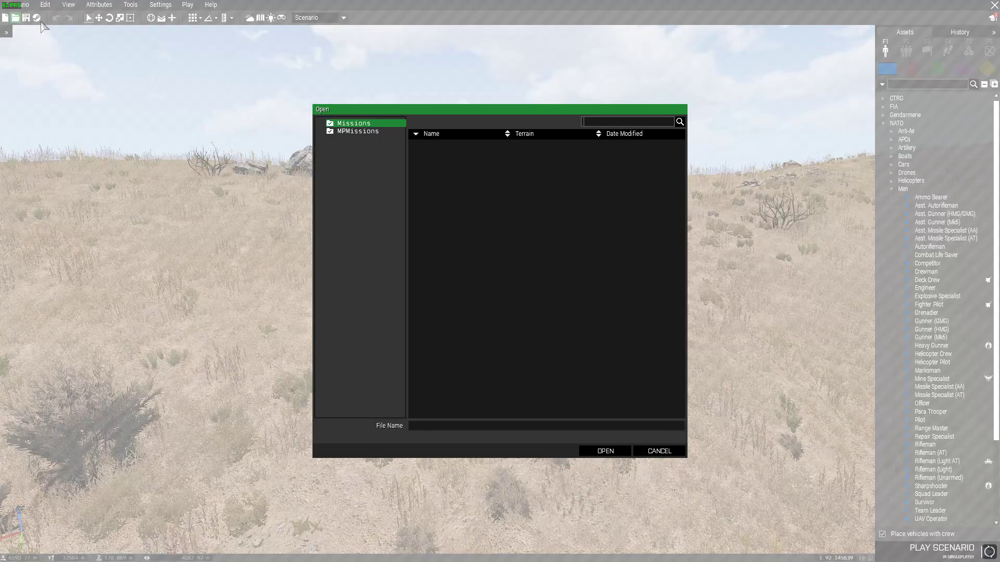
click(397, 133)
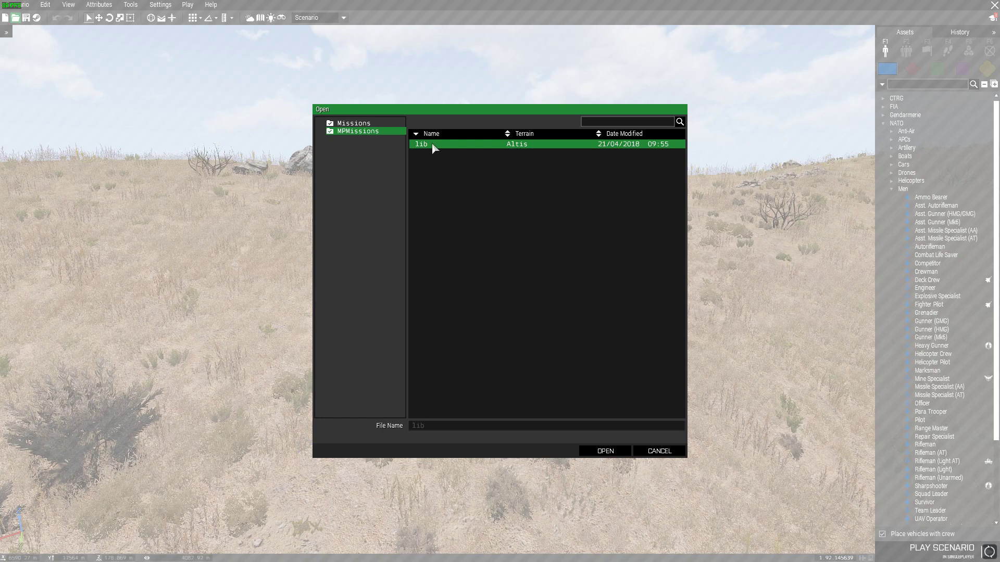
key(Return)
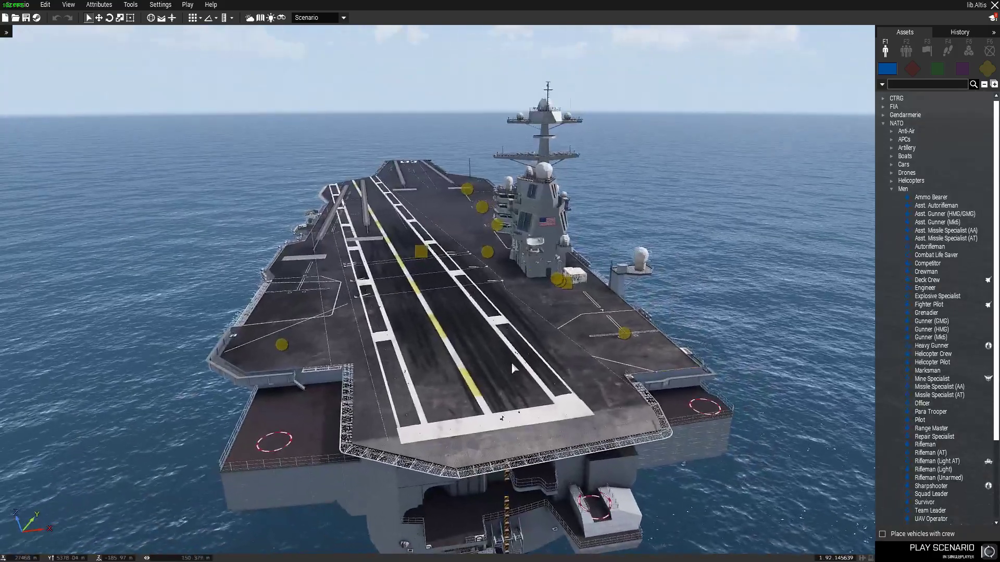
- On the map near Pyrgi, delete the three settings modules synced to the Game Master module
right_drag(512, 362, 480, 377)
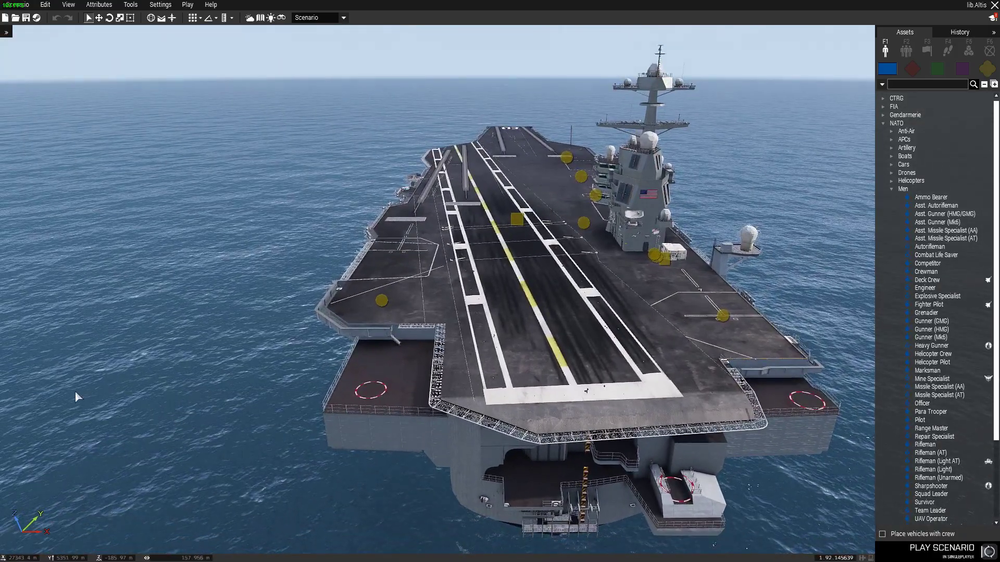
key(m)
scroll(292, 391, down, 10)
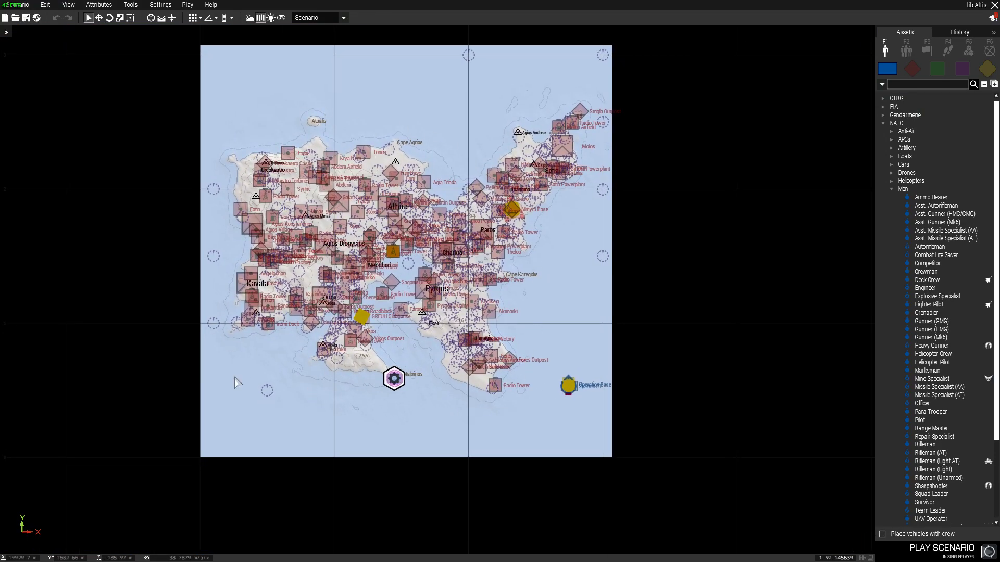
scroll(383, 383, up, 3)
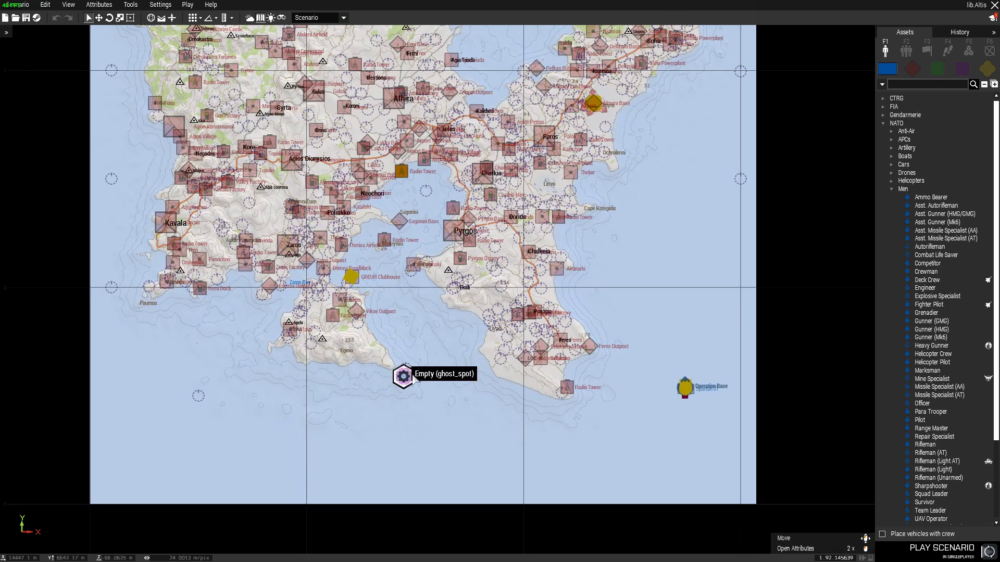
scroll(407, 361, up, 9)
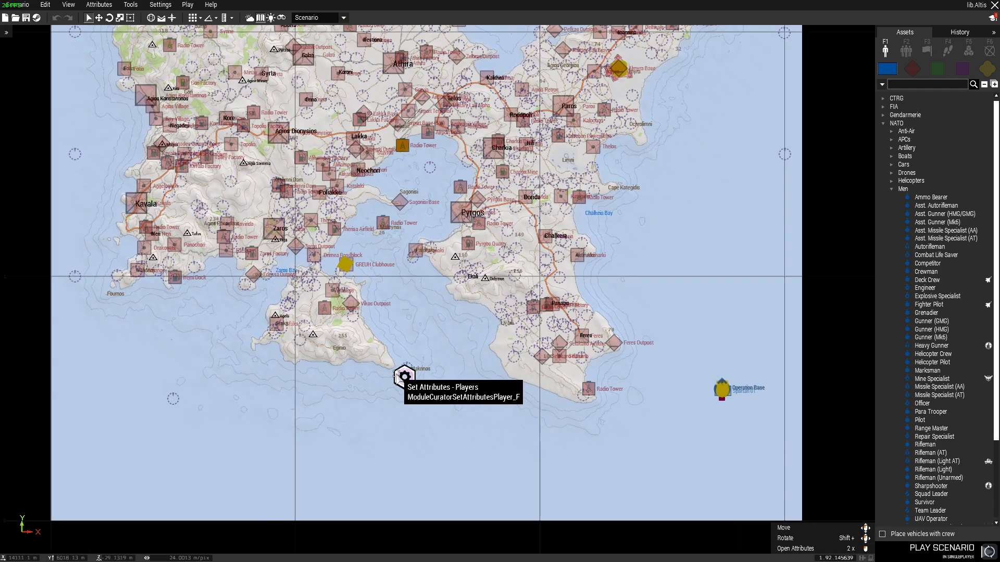
scroll(407, 416, up, 20)
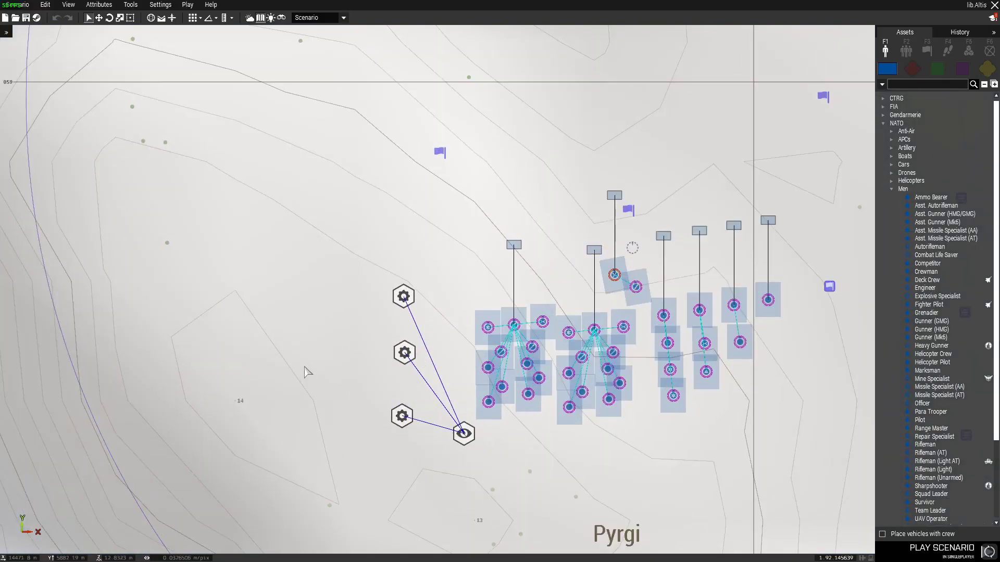
scroll(308, 372, up, 3)
right_drag(343, 420, 197, 350)
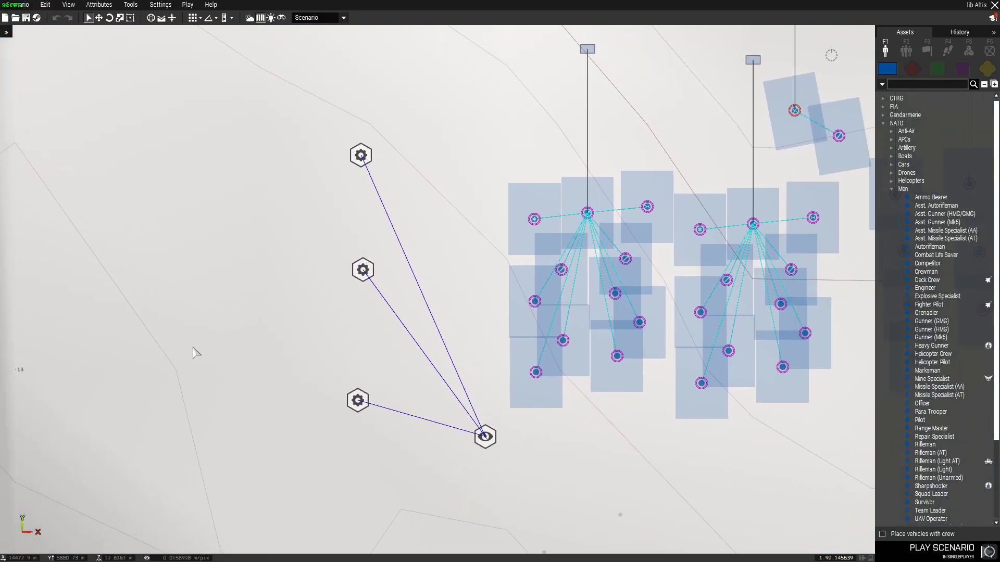
scroll(196, 350, down, 3)
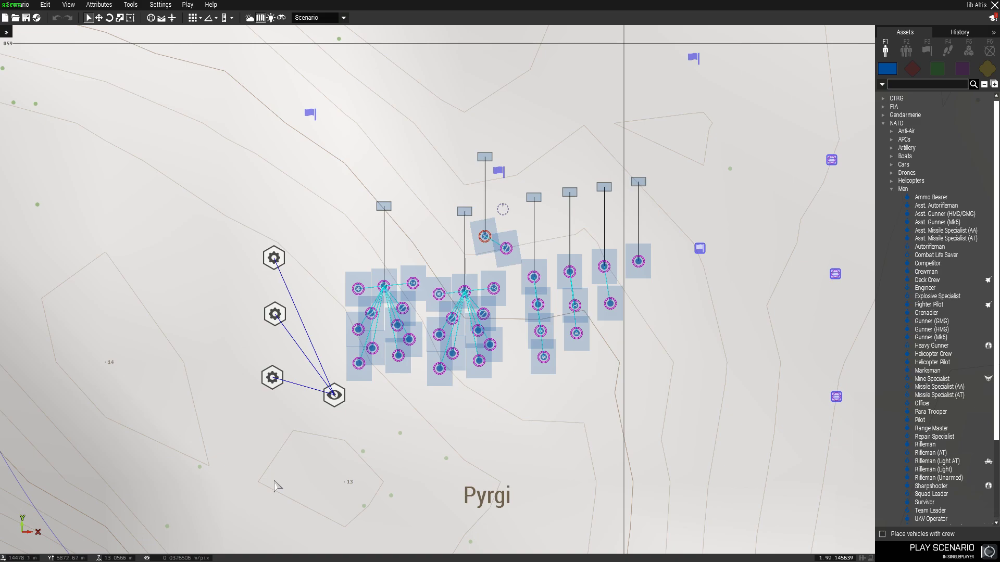
drag(225, 228, 305, 411)
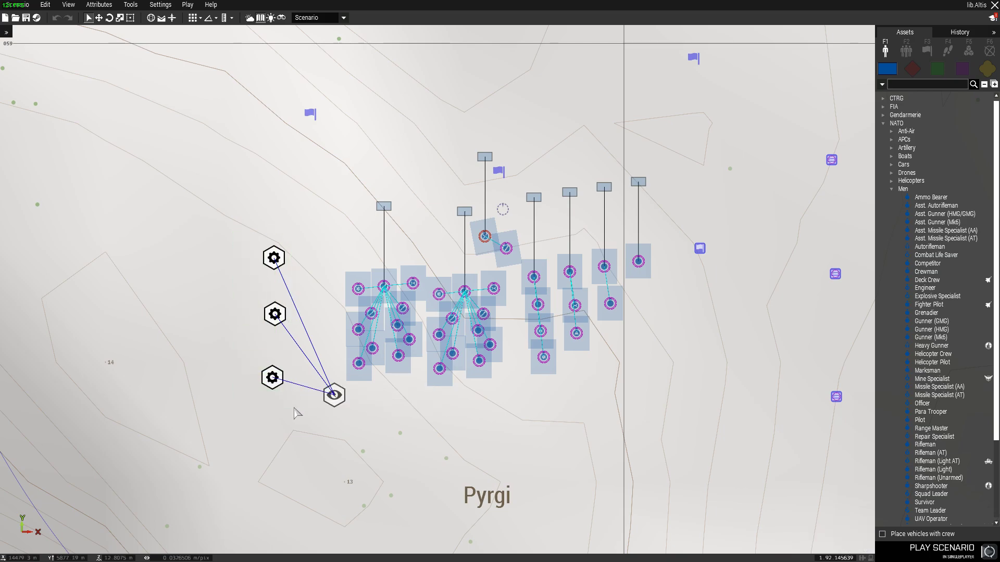
key(Delete)
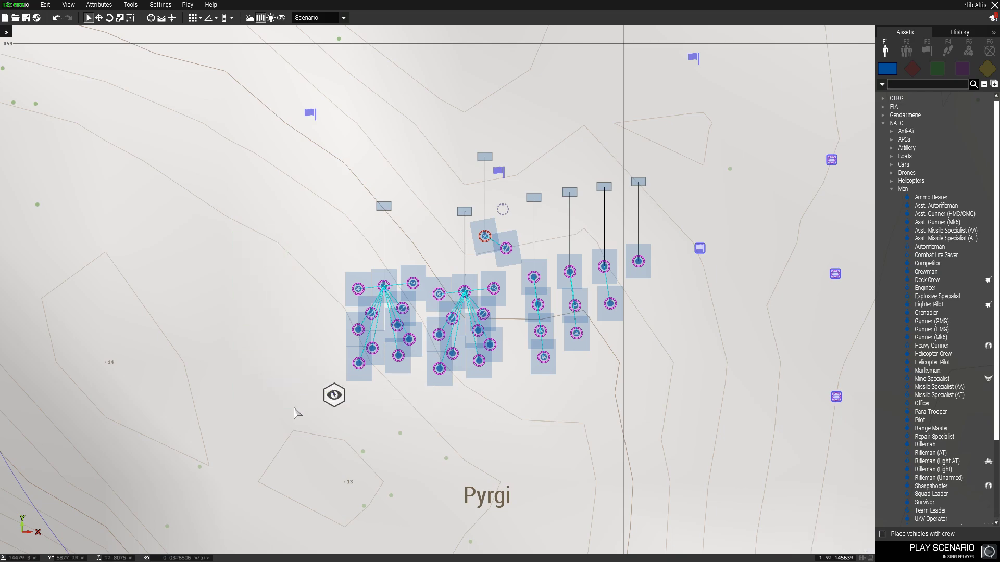
- Set the Game Master module's default addons to All addons (including unofficial ones)
double_click(335, 396)
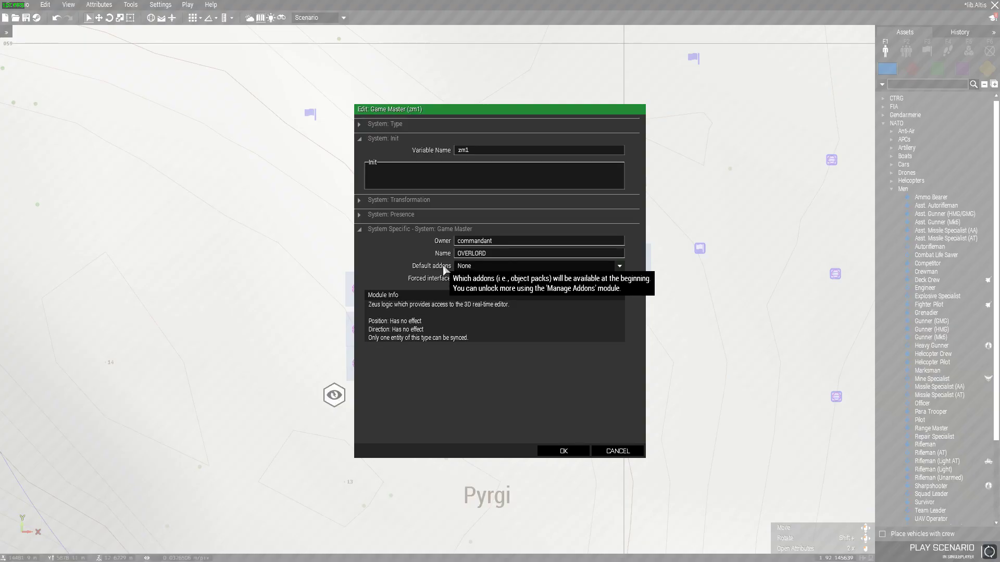
click(479, 267)
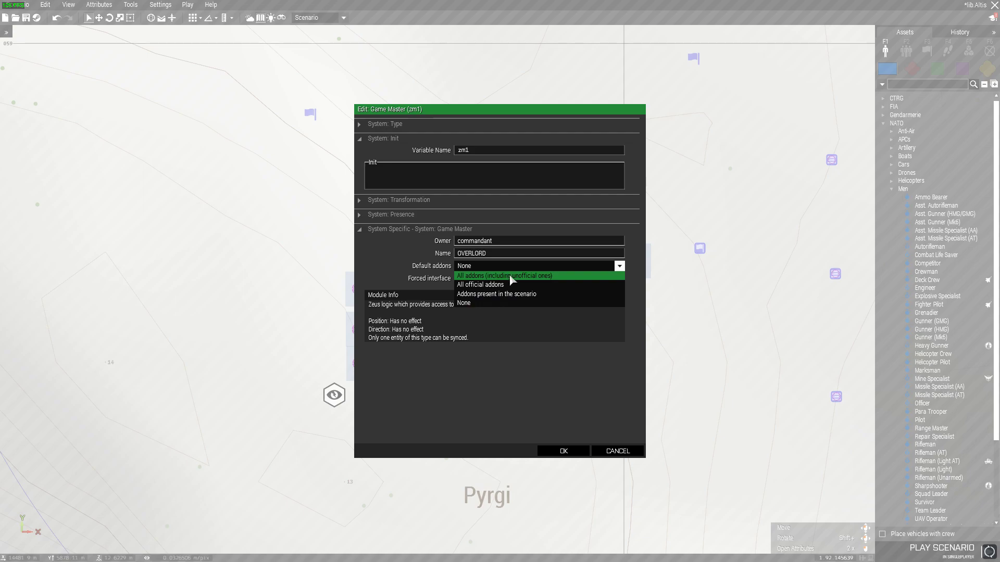
click(526, 276)
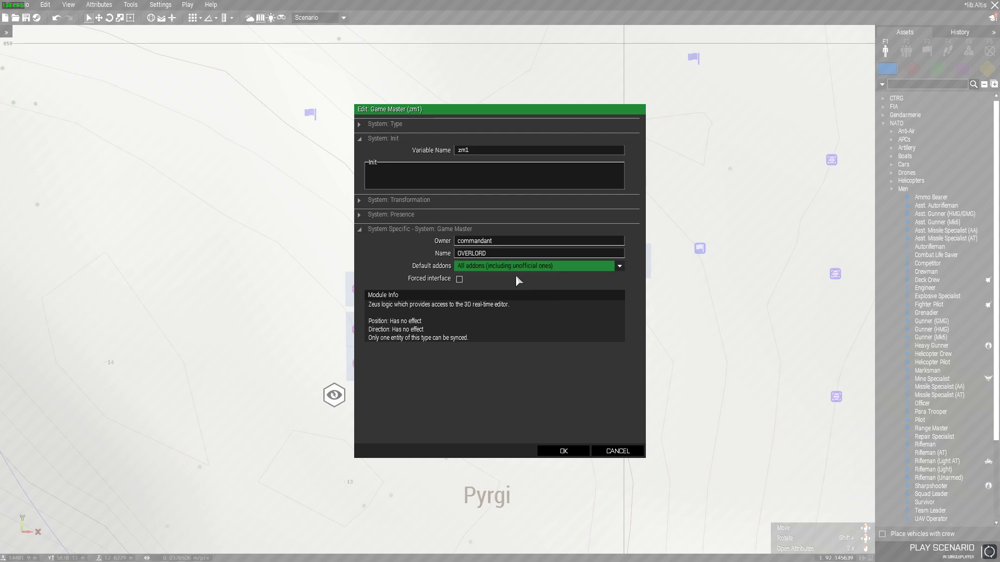
click(562, 452)
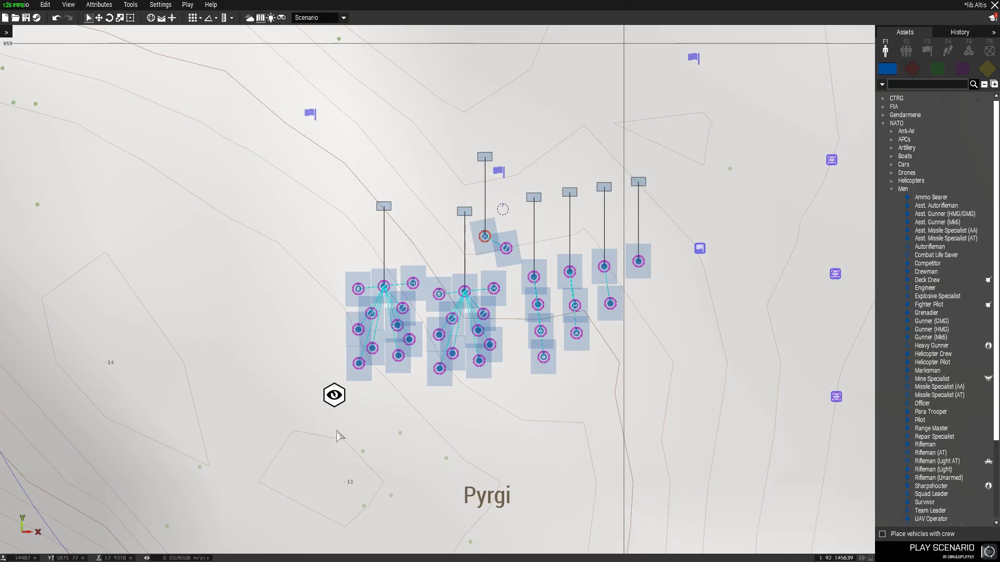
- Save the scenario and review the Game Master module's owner, name and default addons attributes
click(26, 18)
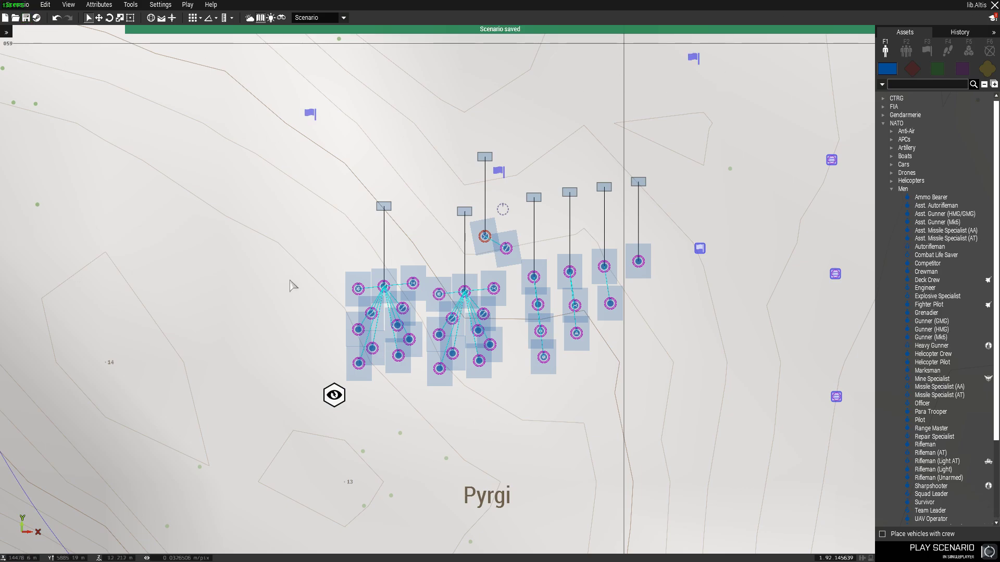
click(994, 6)
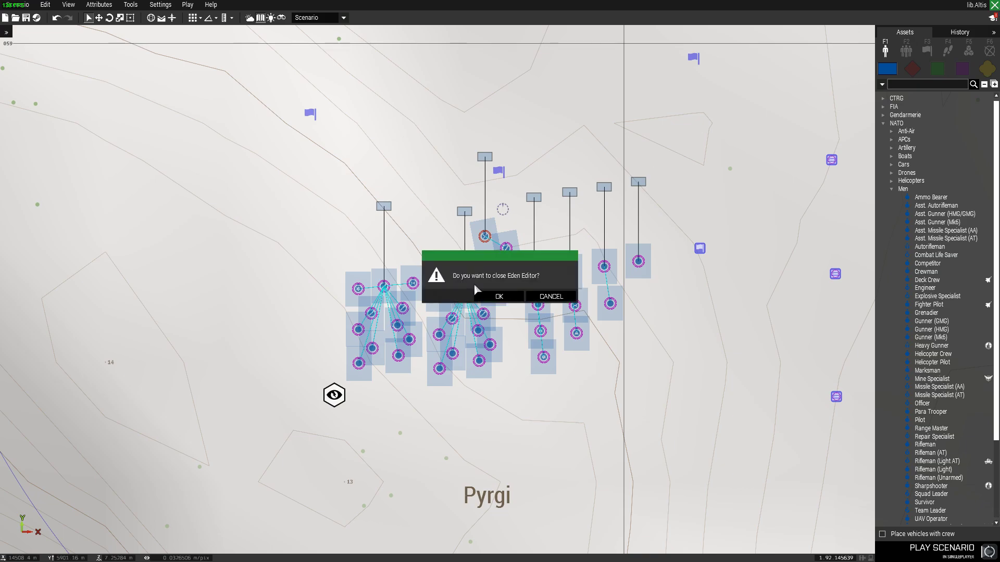
click(553, 299)
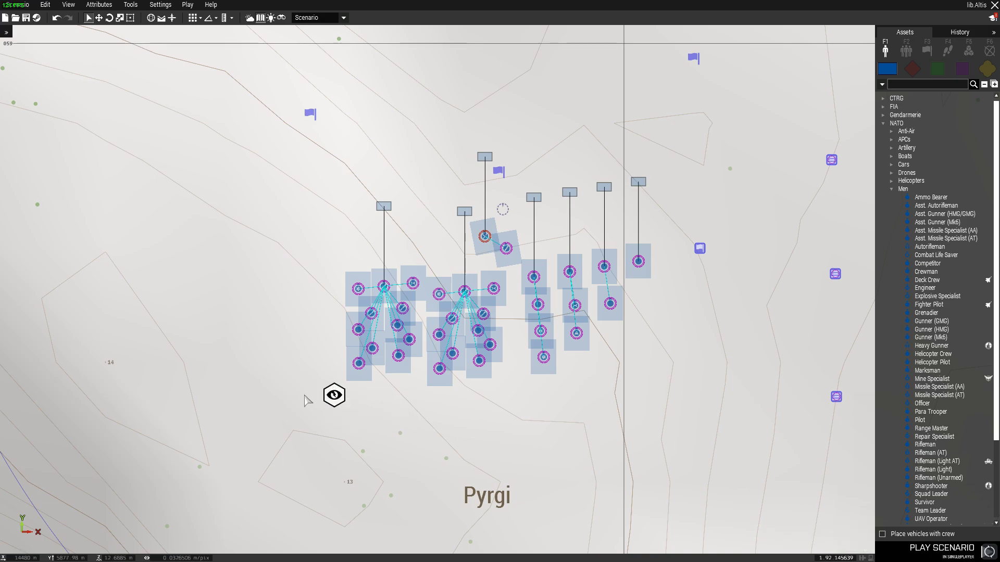
double_click(332, 396)
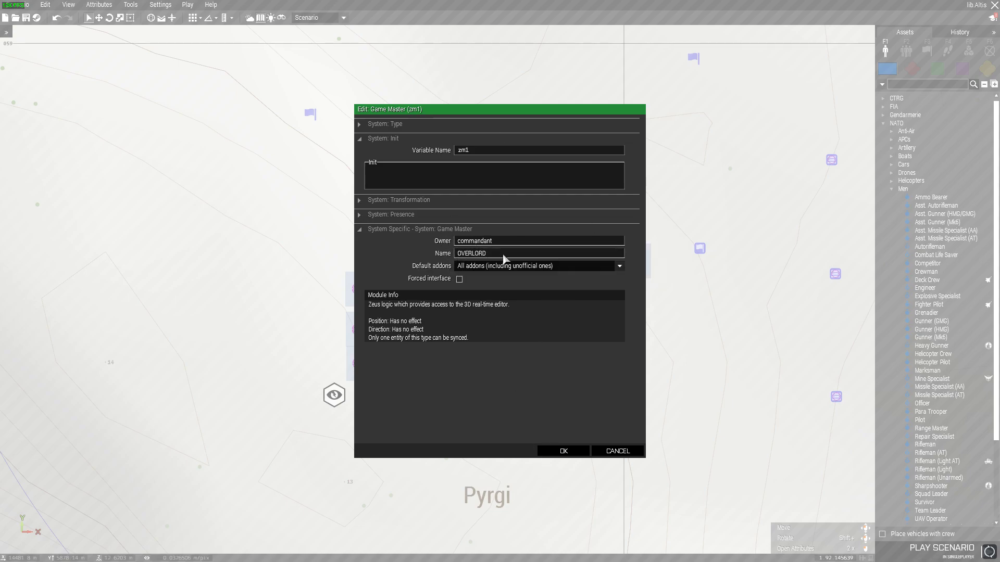
click(577, 454)
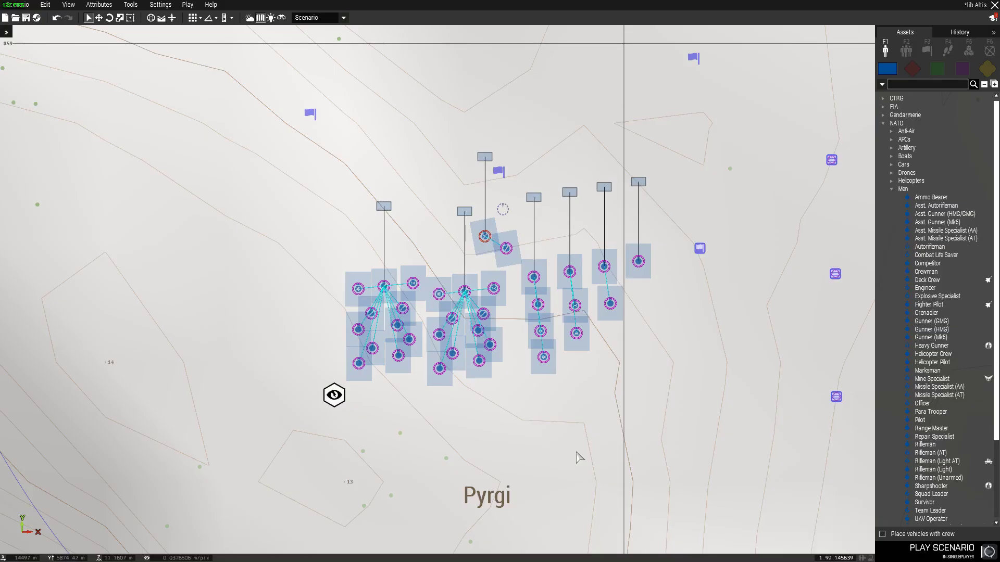
- Save the scenario again and close the Eden Editor
click(24, 18)
click(995, 4)
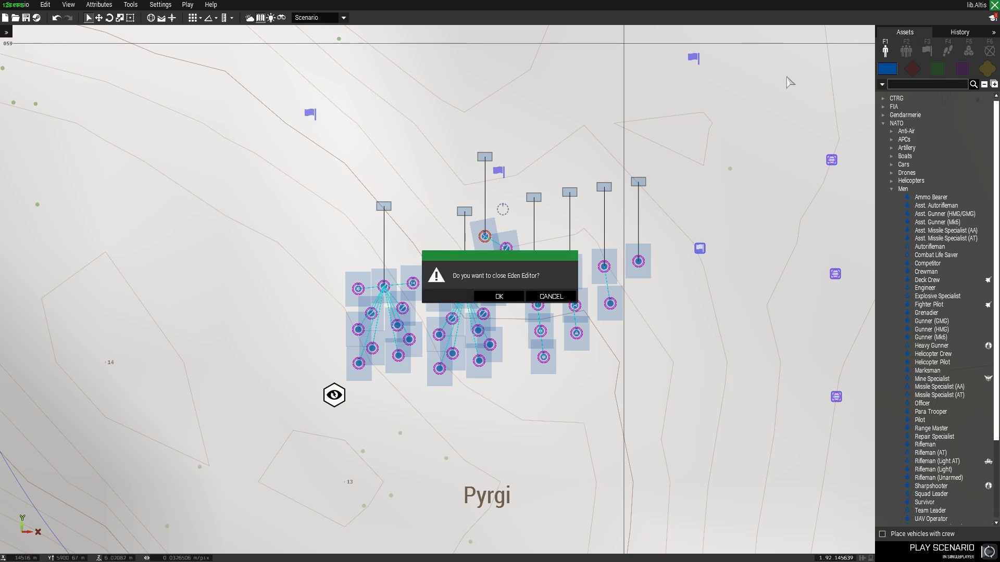
click(500, 296)
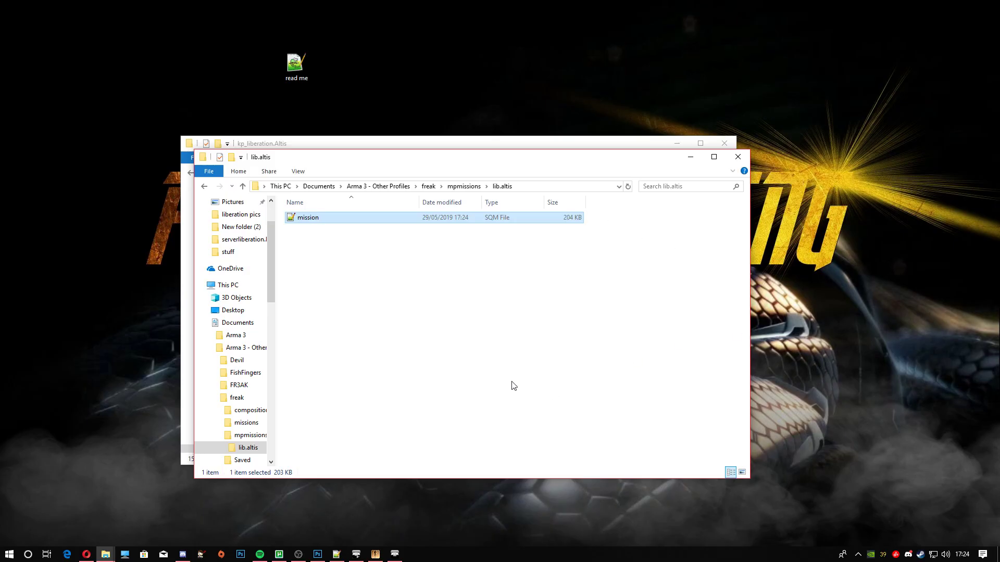
- Copy the edited mission file from lib.altis and arrange the lib.altis and kp_liberation.Altis windows side by side
right_click(309, 219)
click(326, 388)
drag(380, 168, 528, 186)
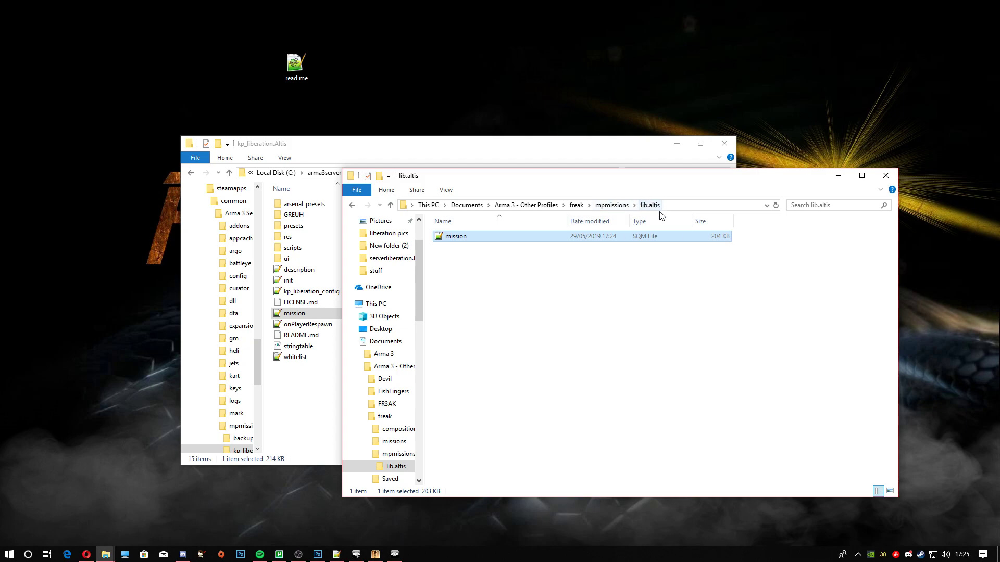
drag(378, 151, 250, 141)
drag(645, 181, 742, 136)
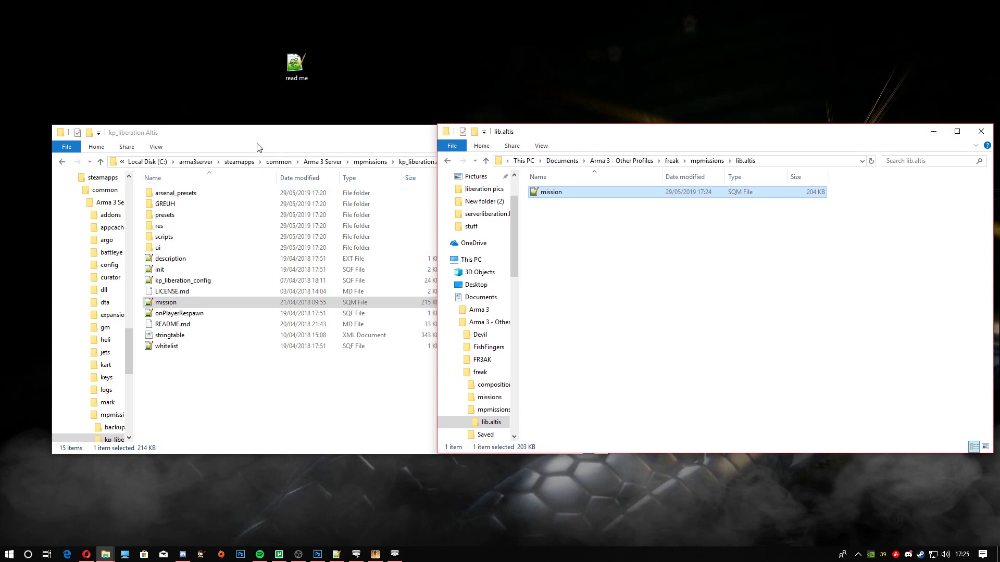
drag(257, 149, 229, 148)
click(207, 408)
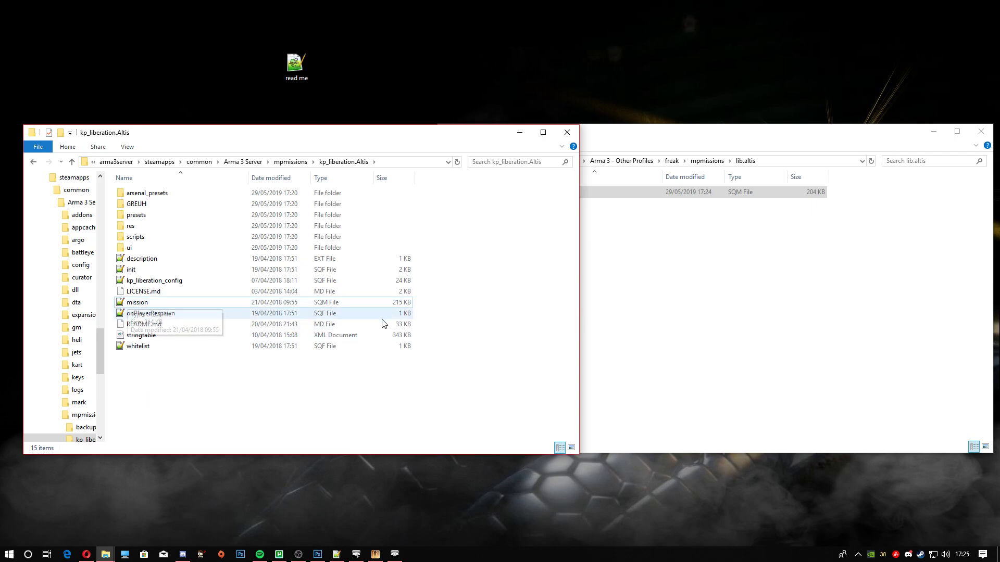
- Replace the old mission SQM file in the server's kp_liberation.Altis folder with the copied edited version
click(148, 306)
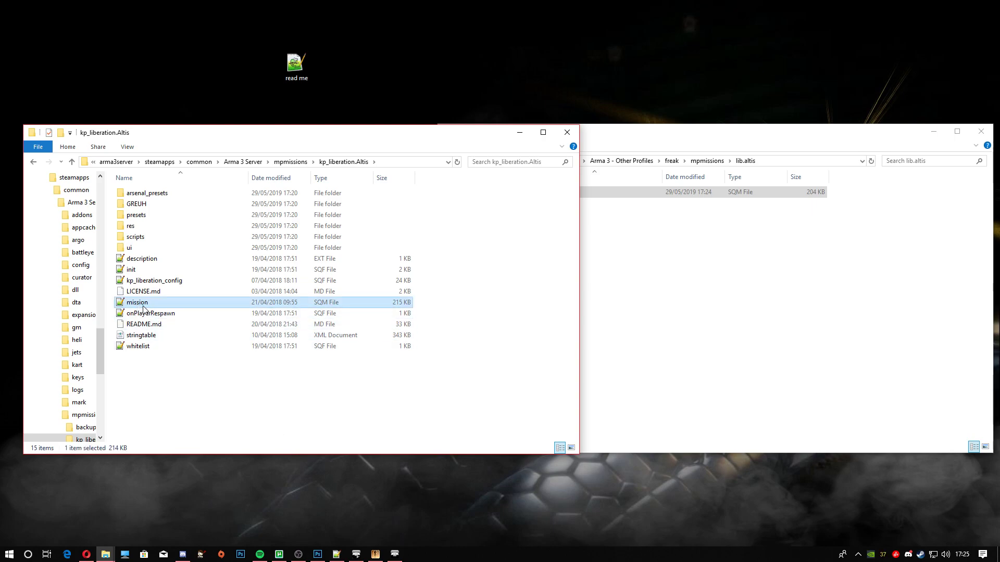
key(Delete)
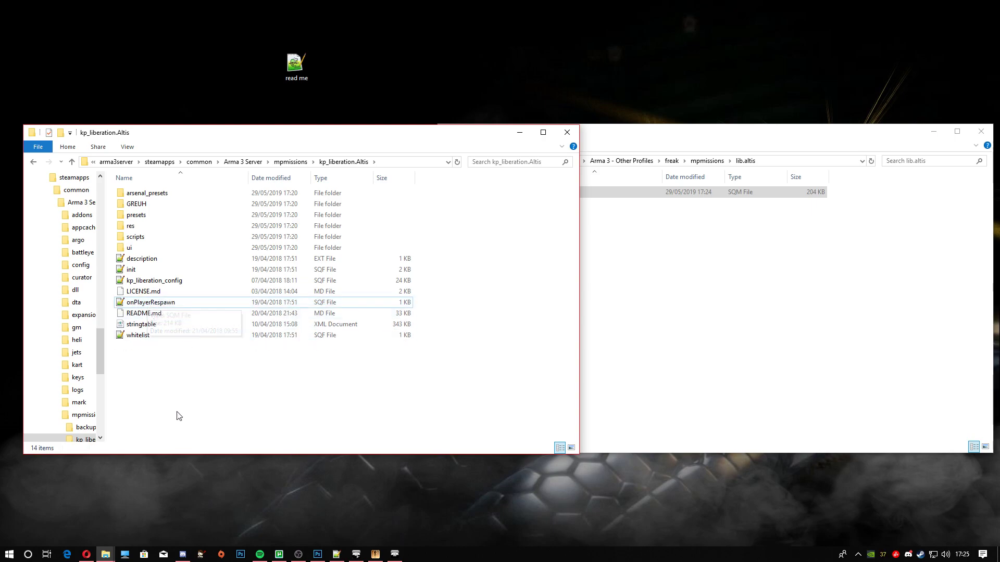
right_click(139, 383)
click(177, 451)
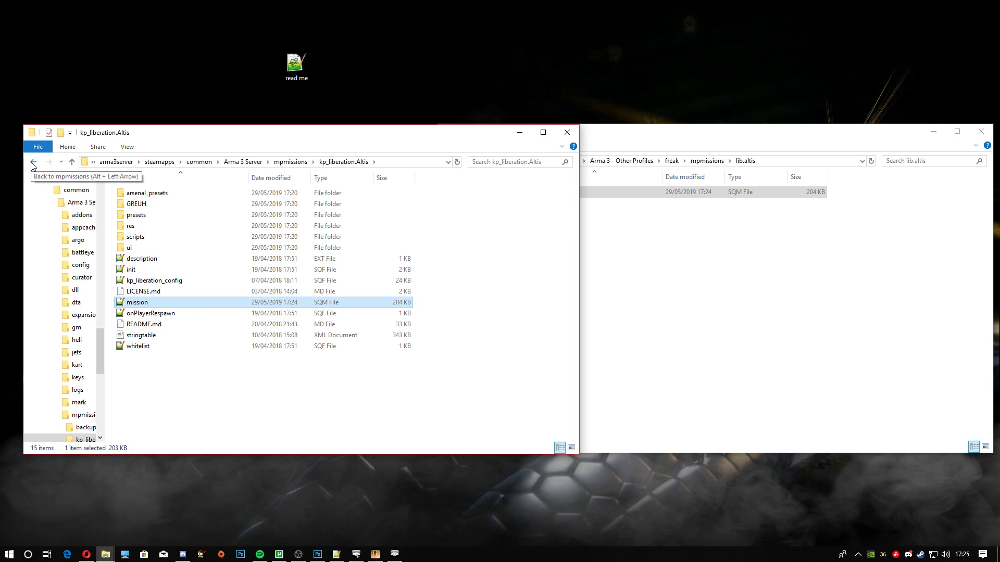
click(218, 414)
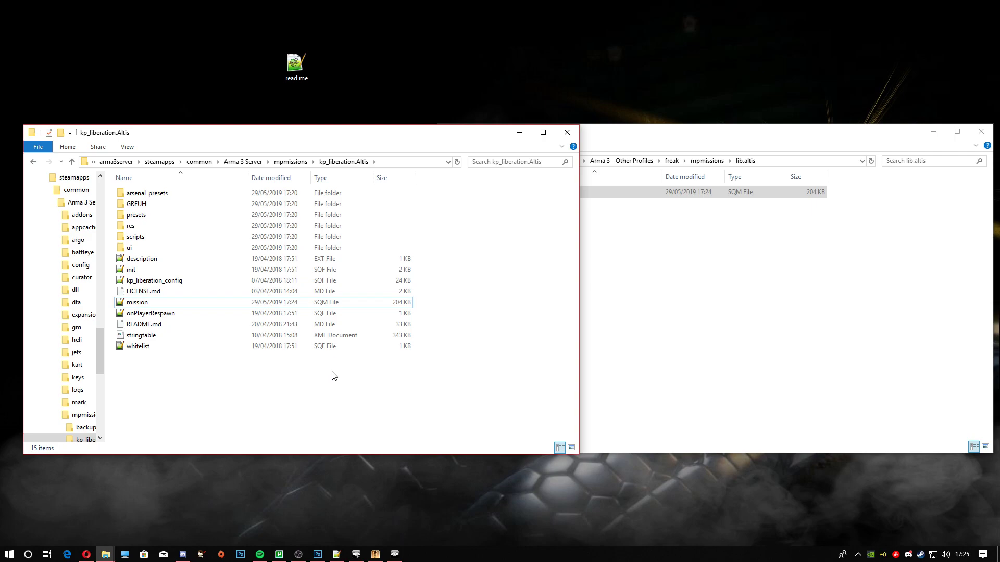
- Open the zeus_synchro script from the mission's scripts\server\game folder and maximize the editor window
double_click(130, 239)
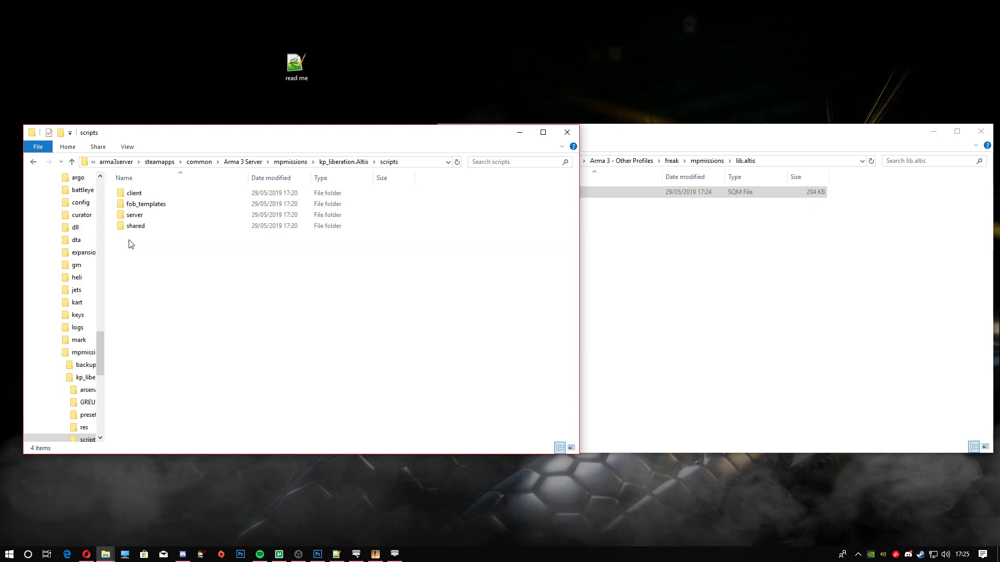
click(136, 217)
double_click(136, 217)
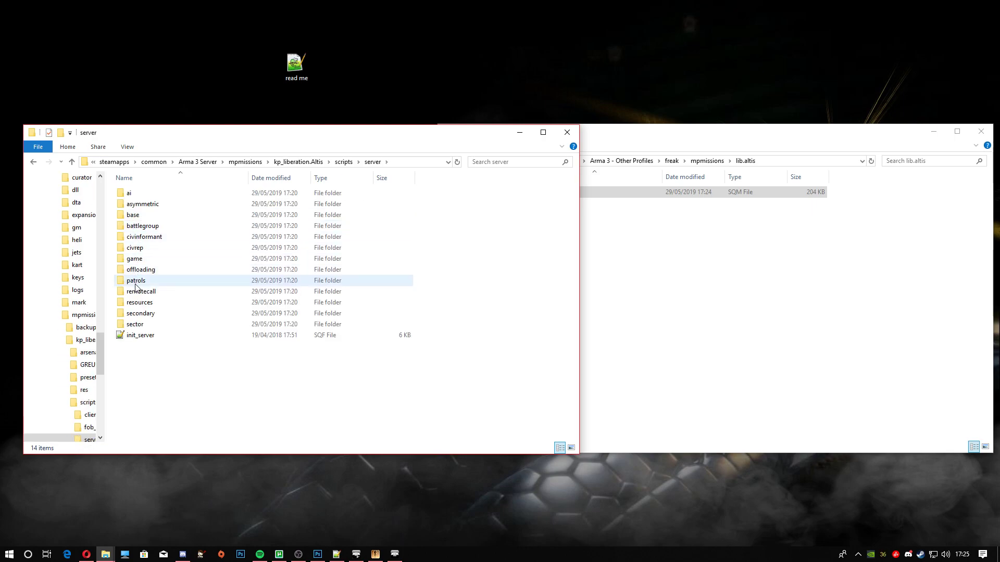
double_click(132, 260)
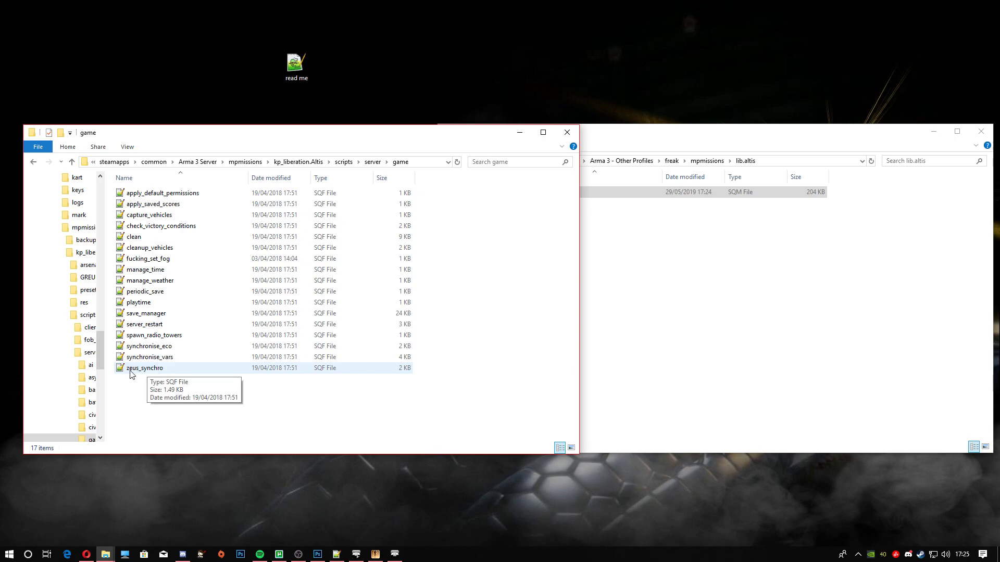
double_click(145, 369)
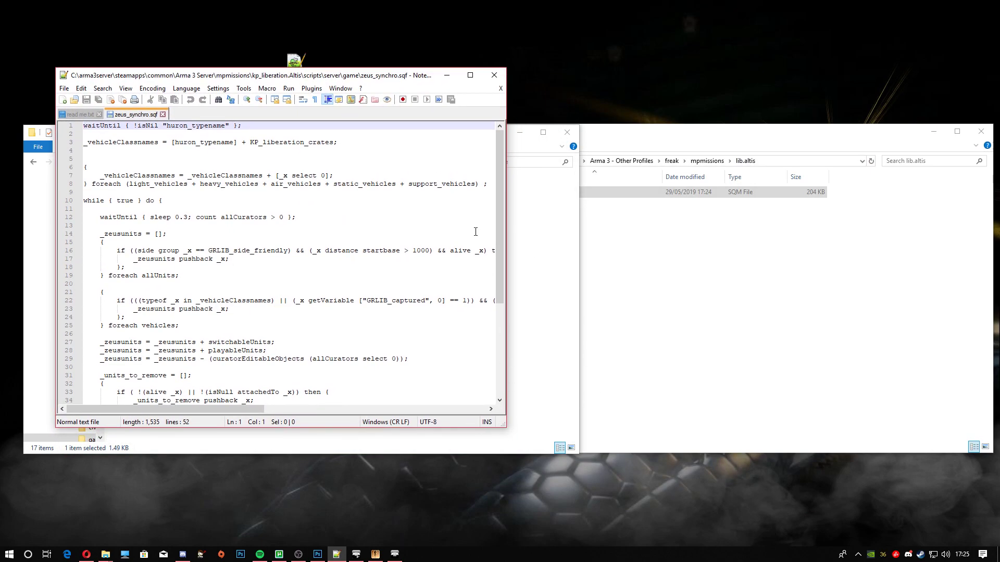
click(470, 75)
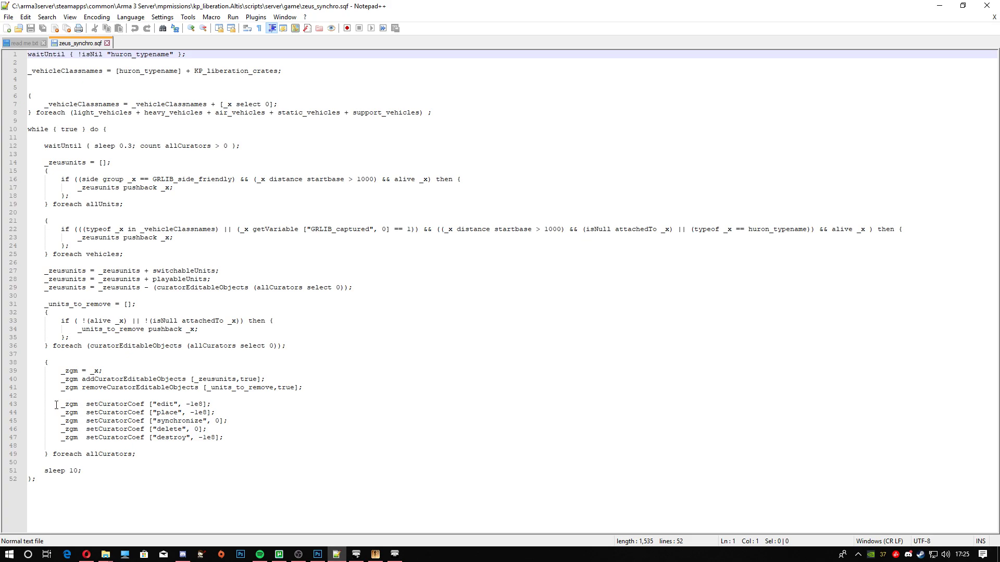
- Locate the setCuratorCoef lines in zeus_synchro.sqf and copy the five replacement lines with value 0 from read me.txt
click(23, 405)
drag(232, 435, 61, 404)
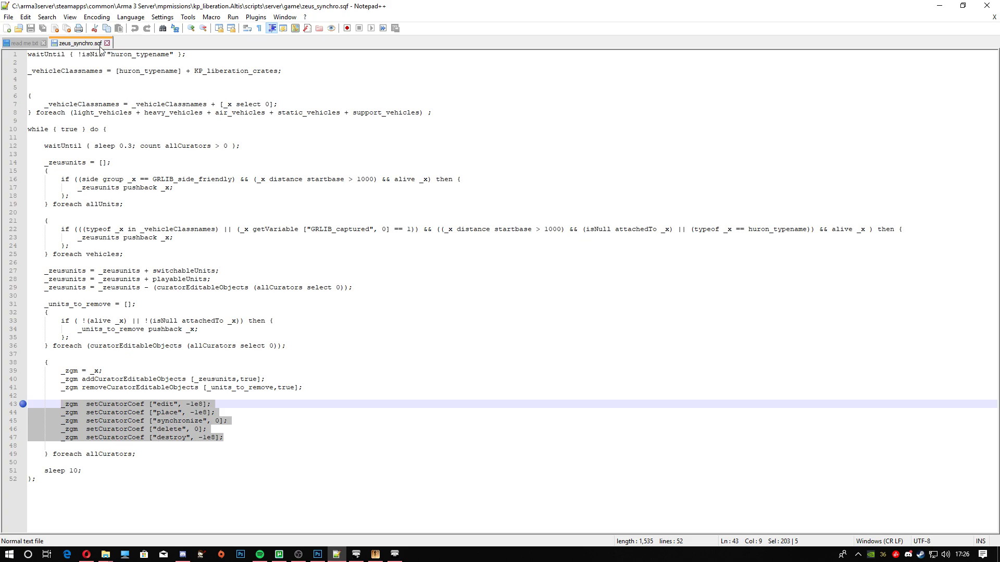
click(21, 43)
drag(181, 172, 23, 136)
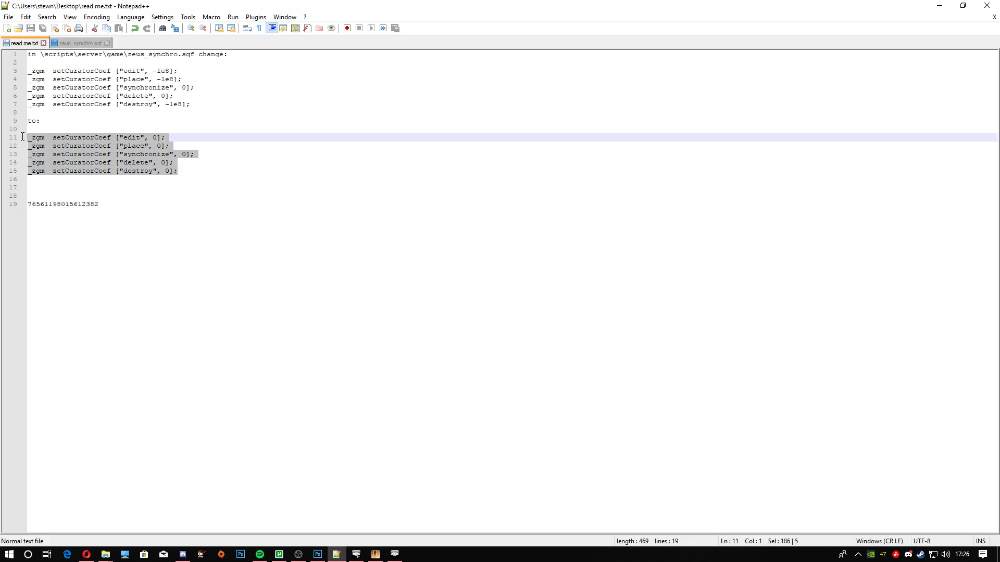
right_click(73, 139)
click(108, 157)
click(74, 44)
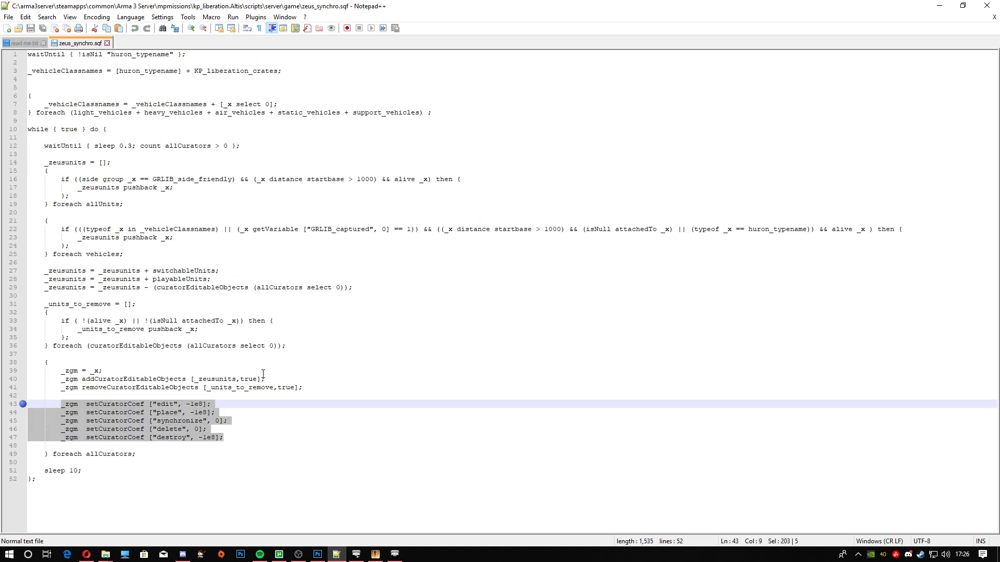
- Replace the five setCuratorCoef lines in zeus_synchro.sqf with the copied zero-cost versions, save the file and minimize the editor
drag(225, 437, 62, 407)
right_click(76, 401)
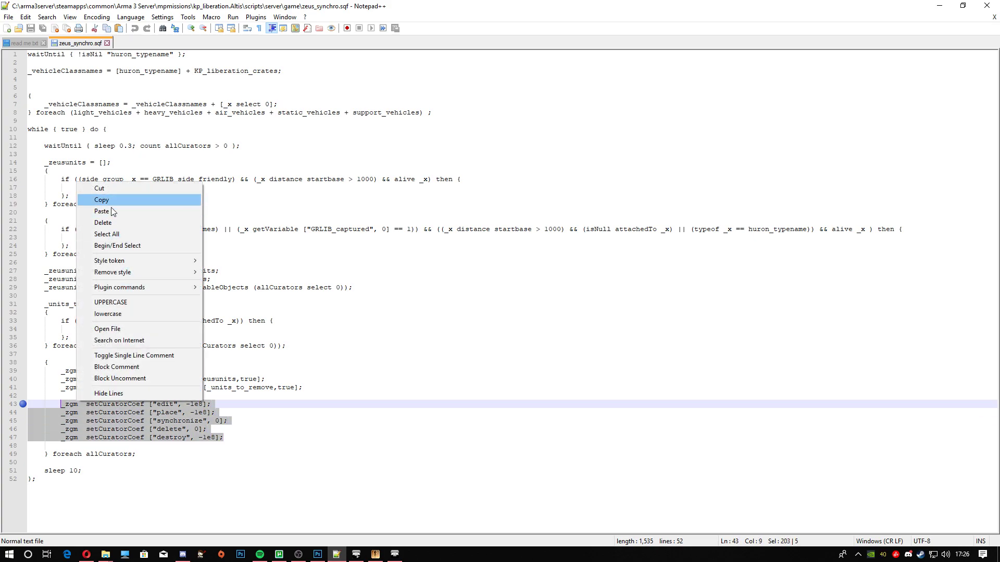
drag(244, 437, 61, 407)
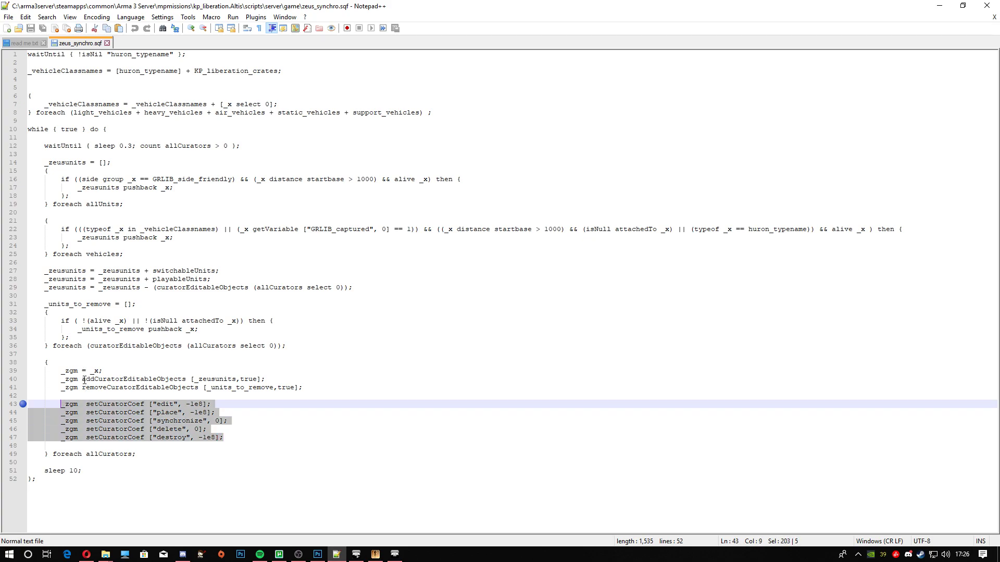
right_click(105, 406)
click(149, 214)
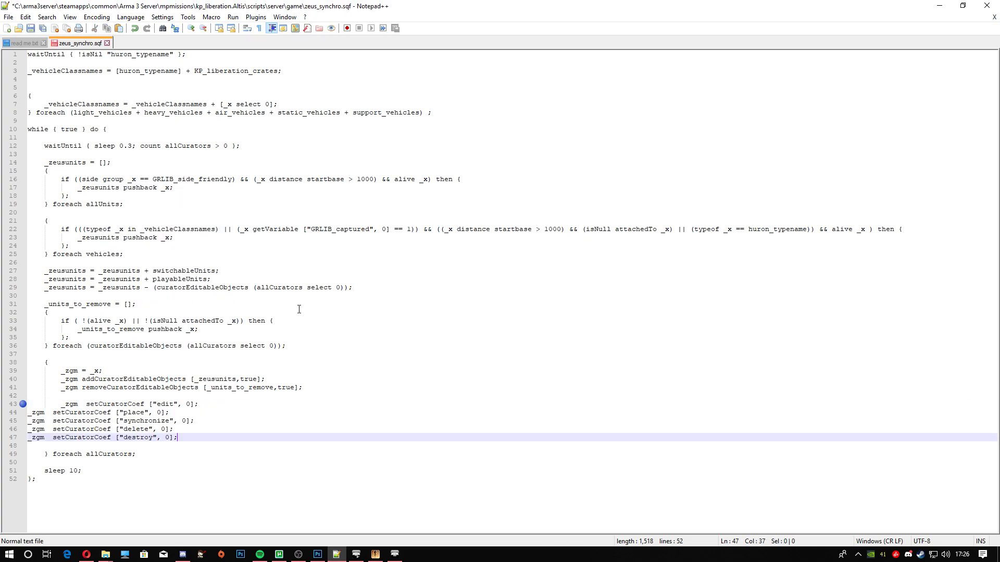
click(30, 31)
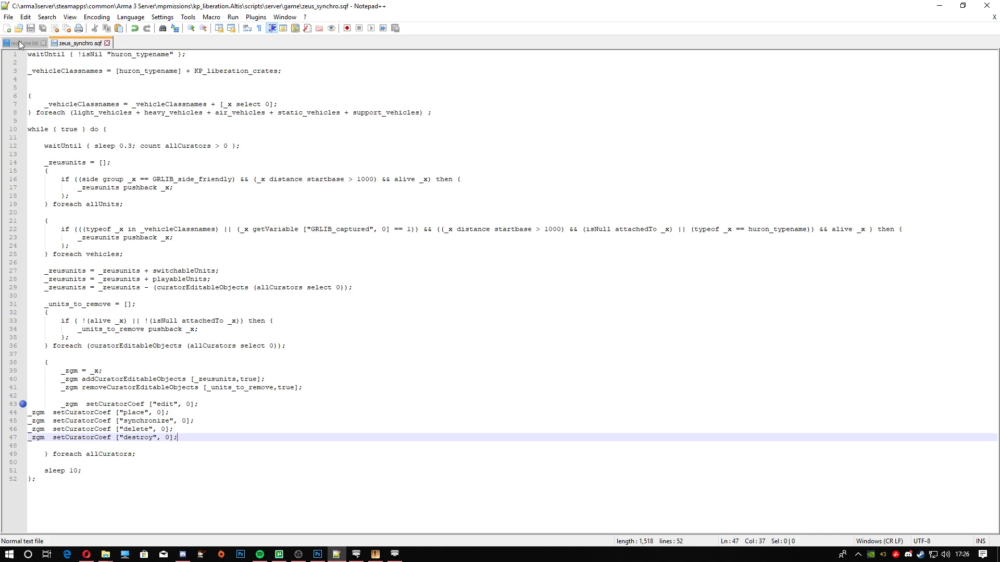
click(949, 7)
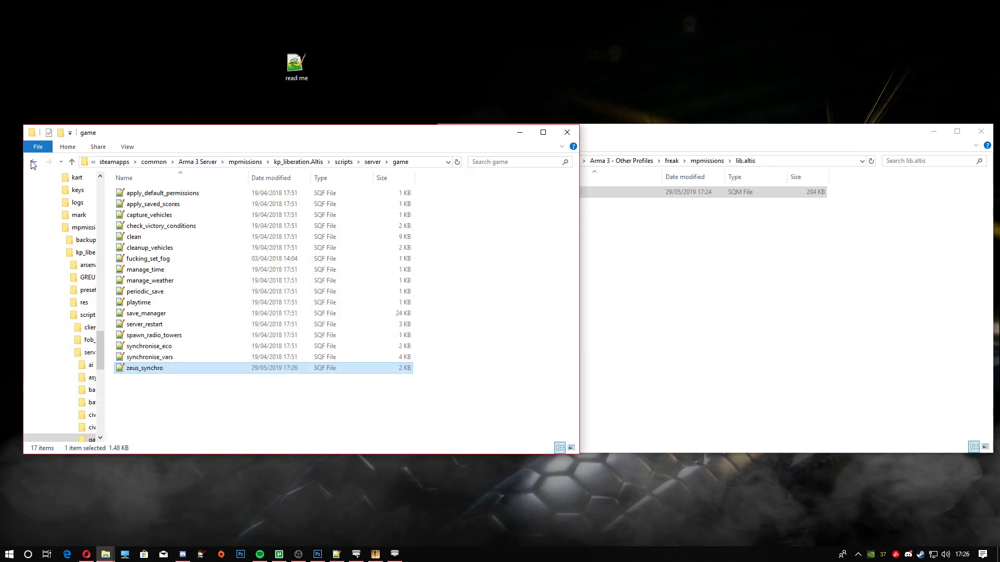
- Return to the mpmissions folder and move the old kp_liberation.Altis PBO file into the backup folder
click(34, 163)
click(34, 163)
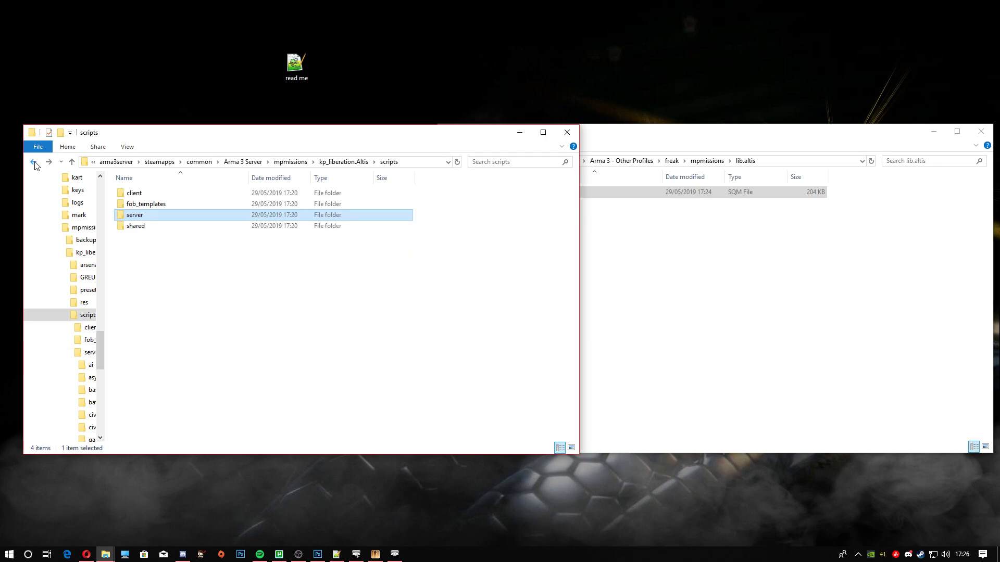
click(34, 164)
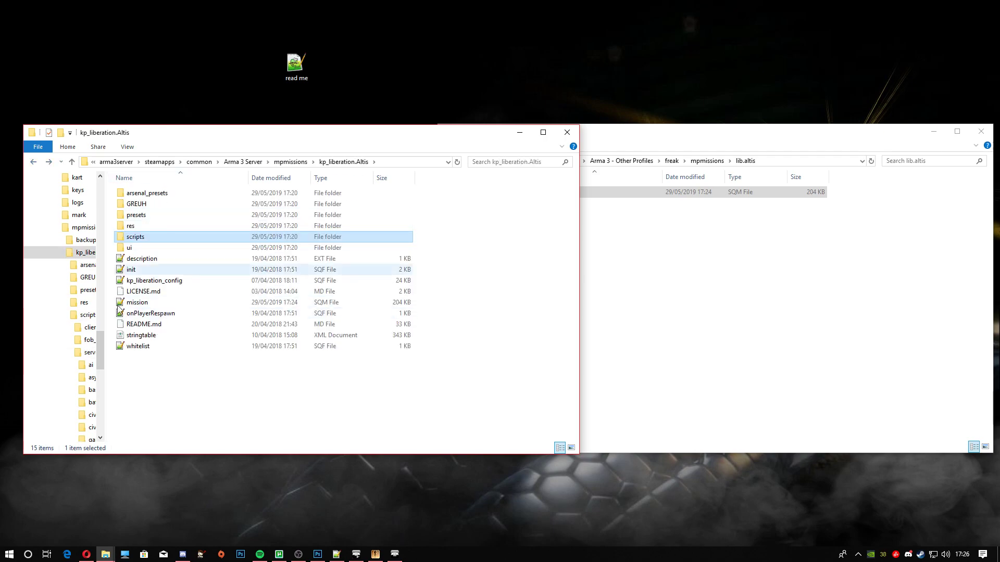
click(33, 163)
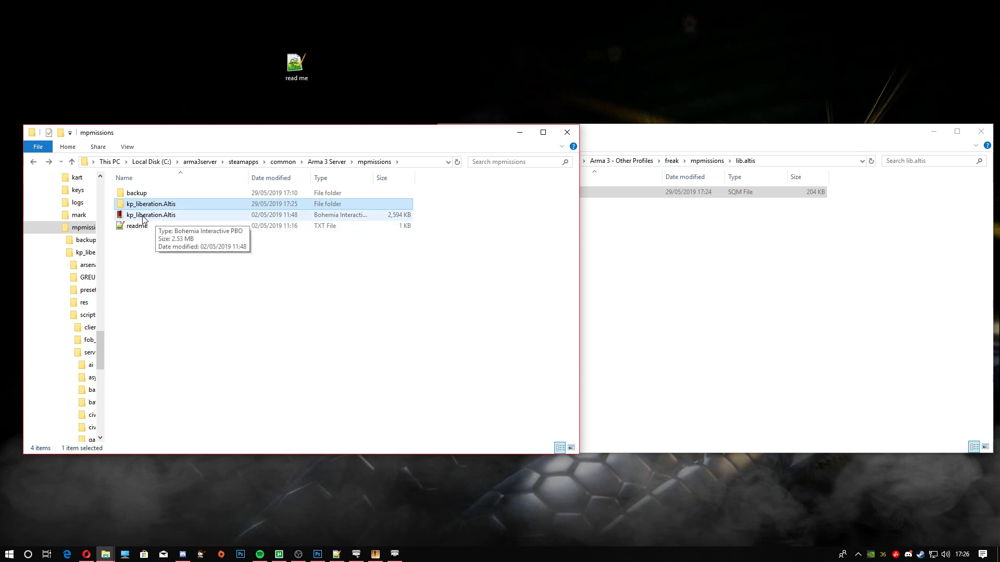
drag(143, 219, 143, 196)
key(Return)
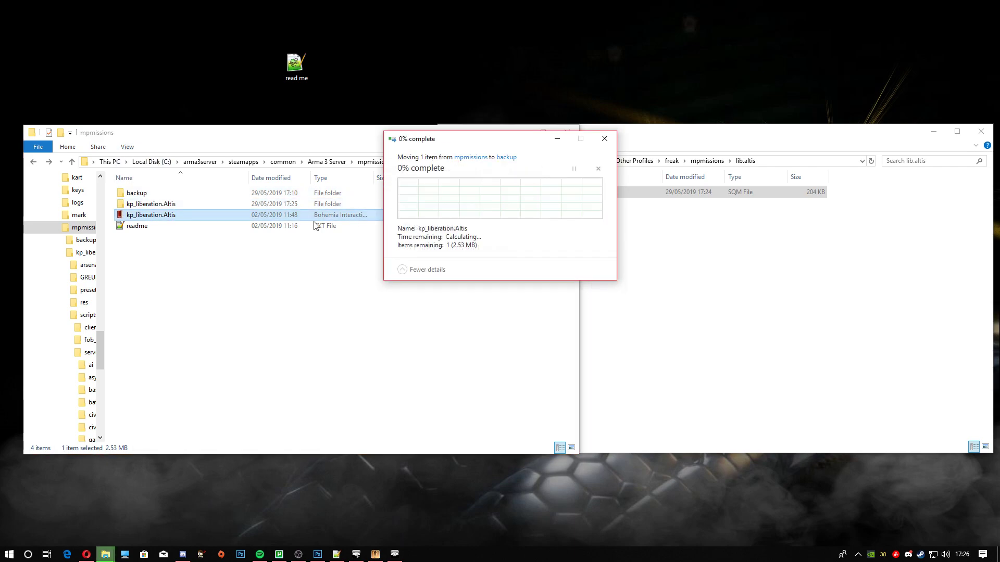
- Pack the edited kp_liberation.Altis folder into kp_liberation.Altis.pbo with PBO Manager
right_click(163, 261)
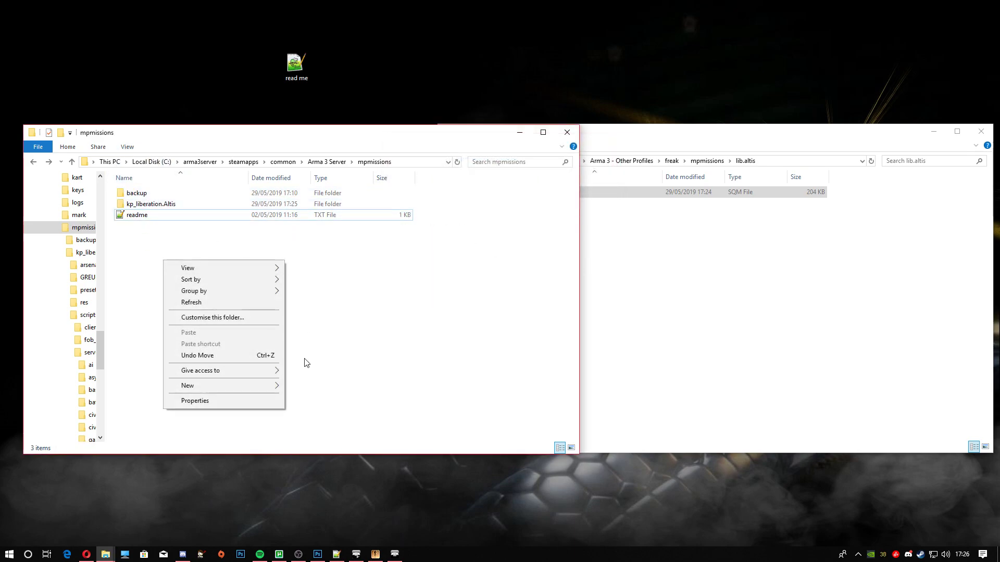
mouse_move(236, 388)
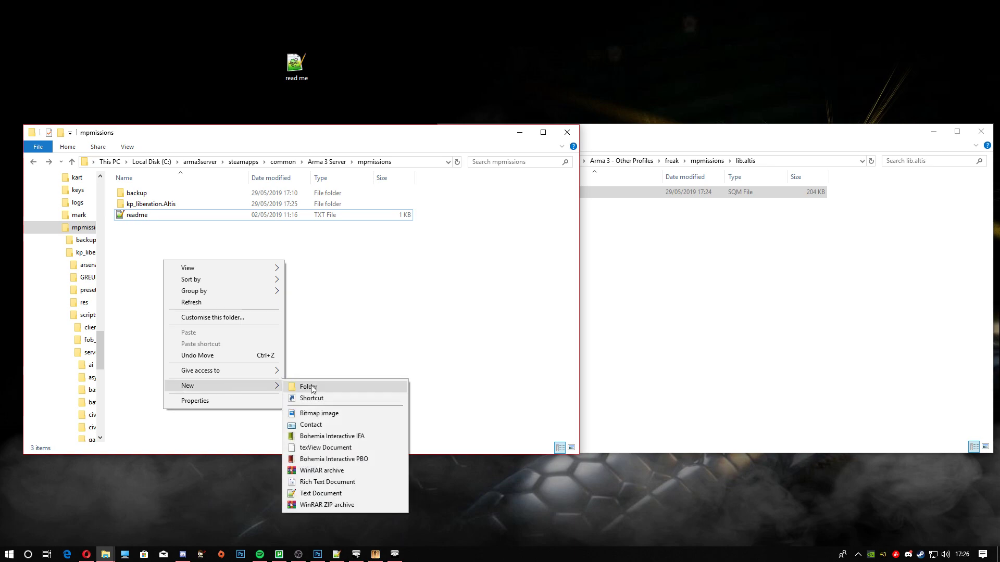
click(378, 315)
right_click(142, 206)
mouse_move(292, 358)
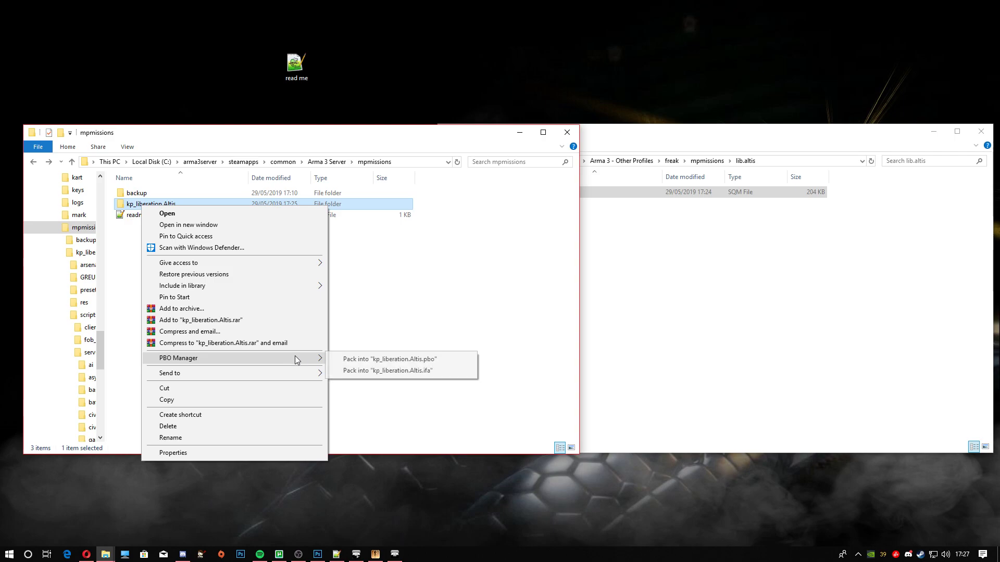
click(379, 361)
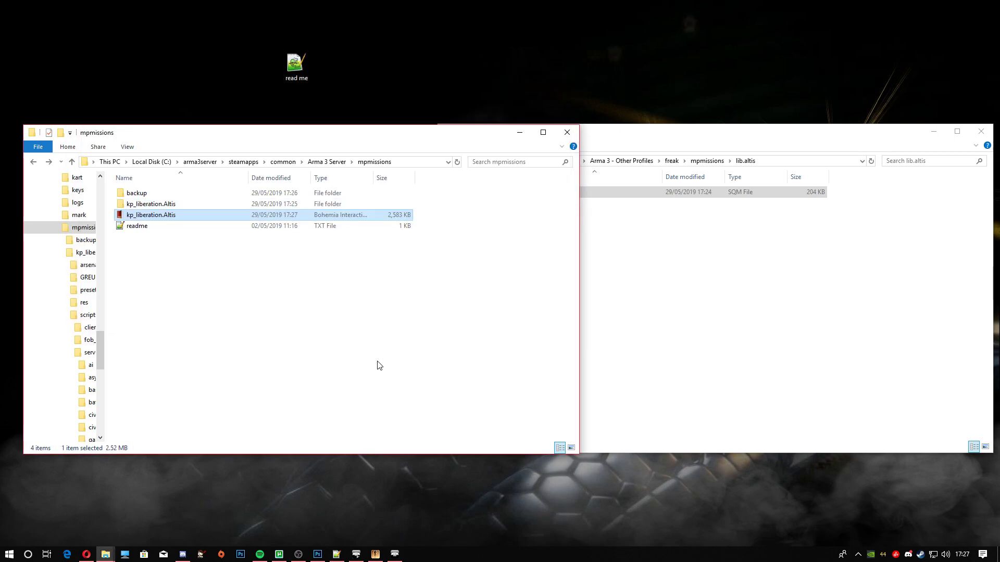
- Switch to TADST, launch the liberation altis dedicated server with the default profile and enlarge its console window
drag(414, 92, 557, 41)
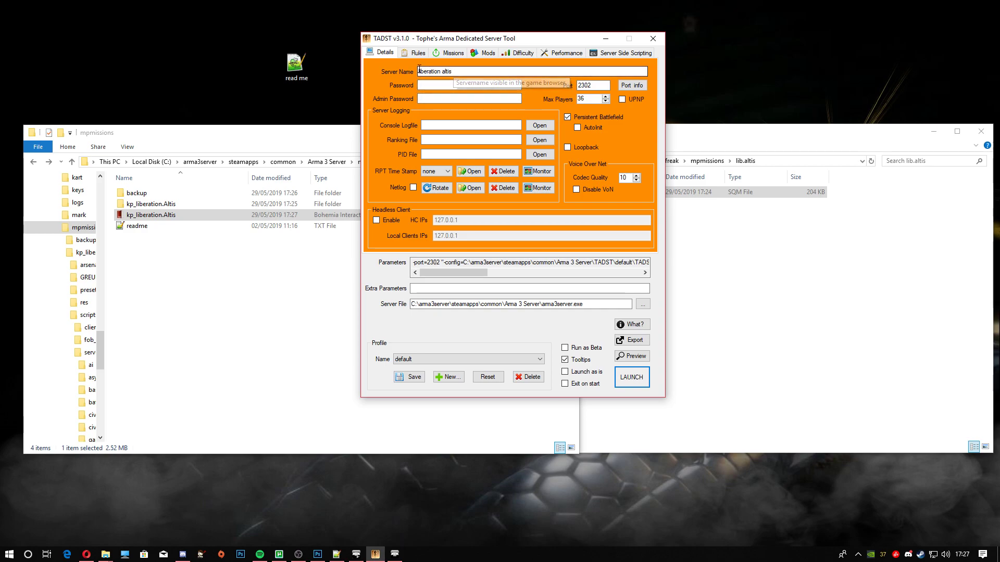
click(625, 384)
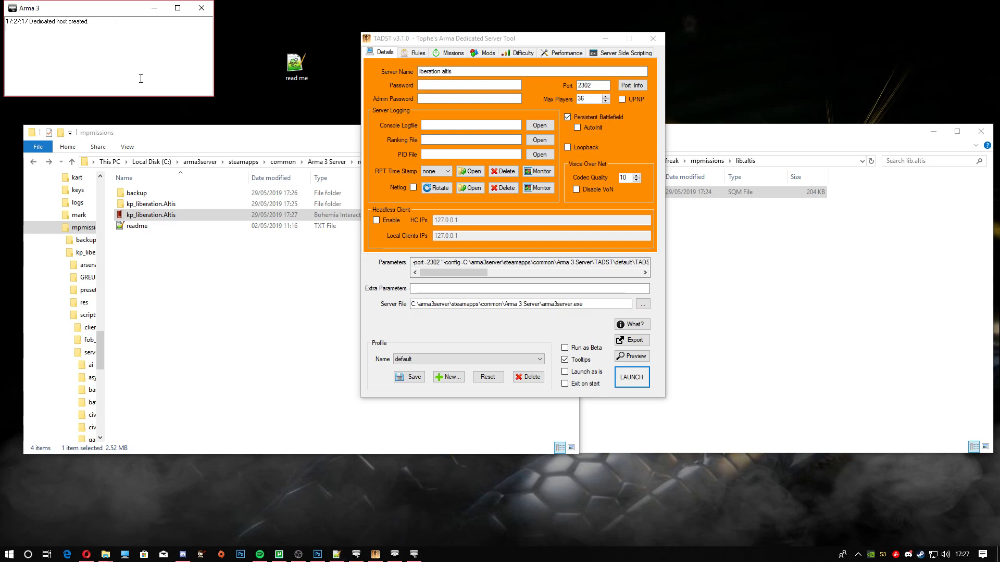
drag(155, 99, 166, 424)
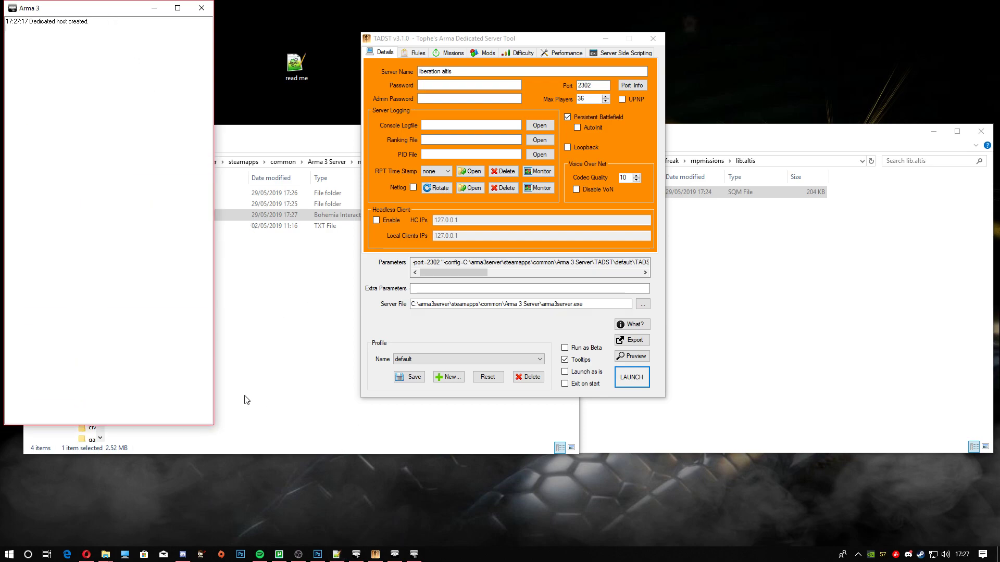
drag(214, 375, 341, 396)
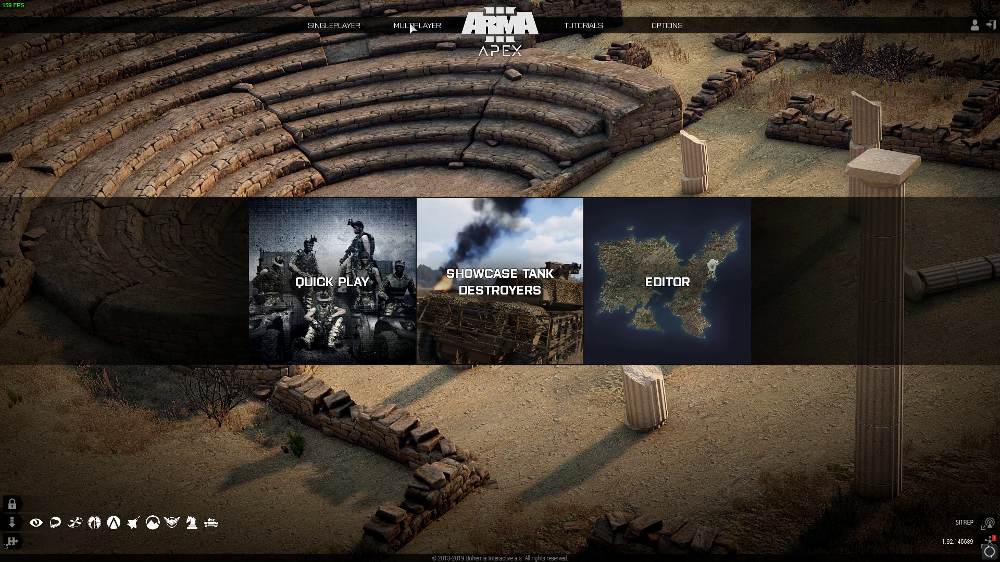
- Switch to Arma 3, join the dedicated server through the server browser and enter the mission as Platoon Leader (Commander)
mouse_move(412, 27)
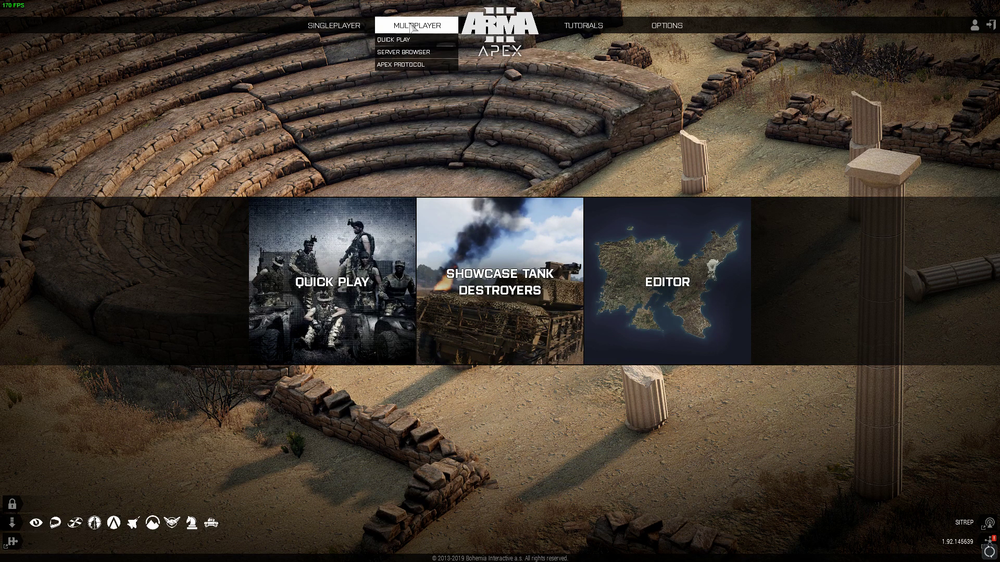
click(418, 53)
double_click(78, 87)
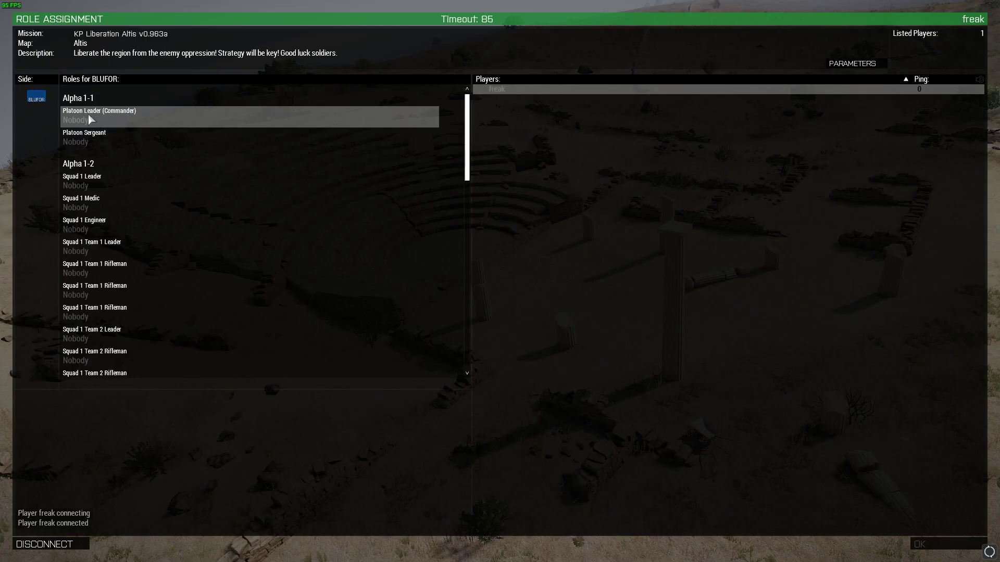
click(89, 124)
click(932, 544)
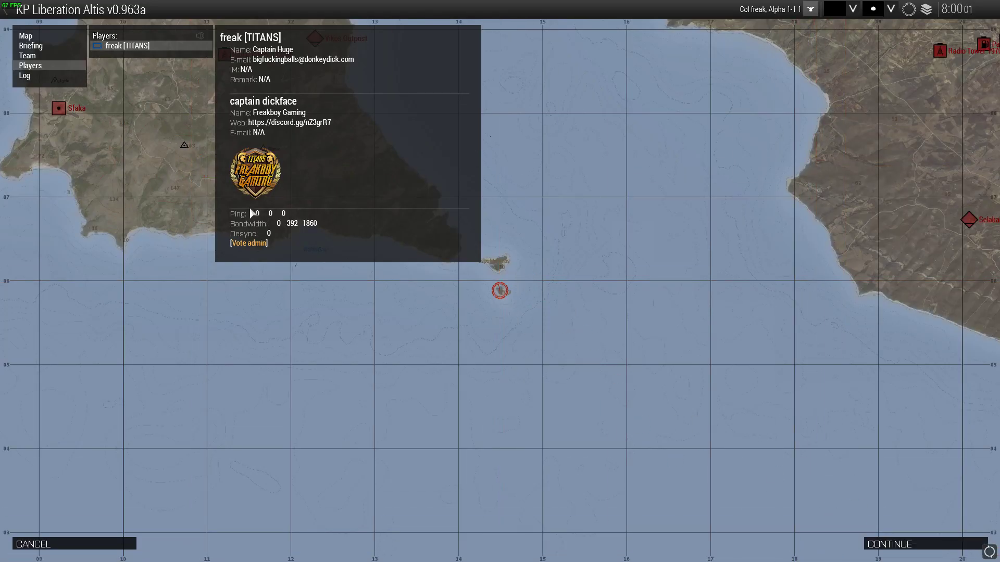
click(889, 545)
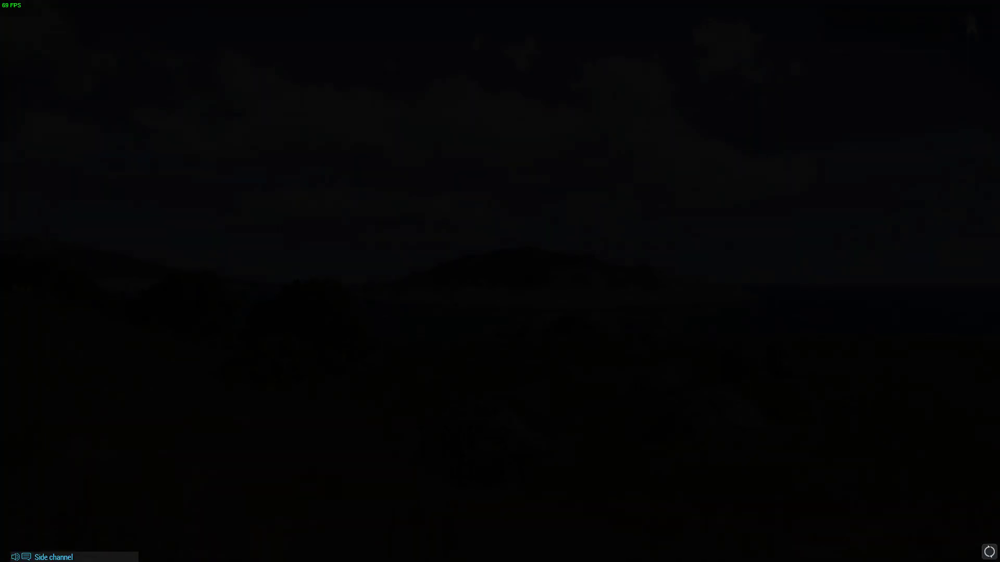